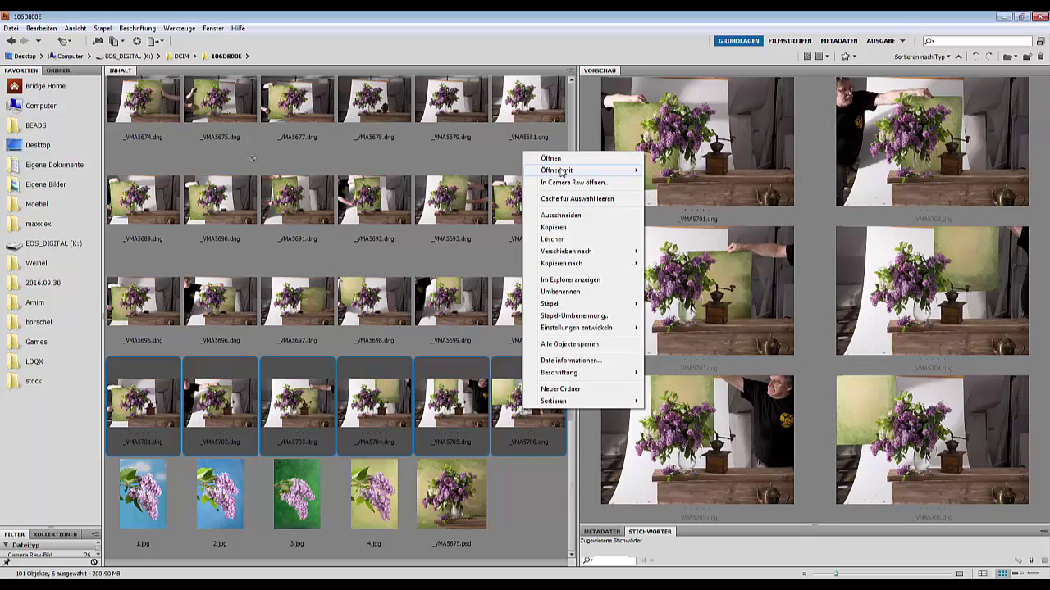
Open the six selected DNG photos in Camera Raw and select only _VMA5701.dng for editing.
mouse_move(558, 170)
click(434, 172)
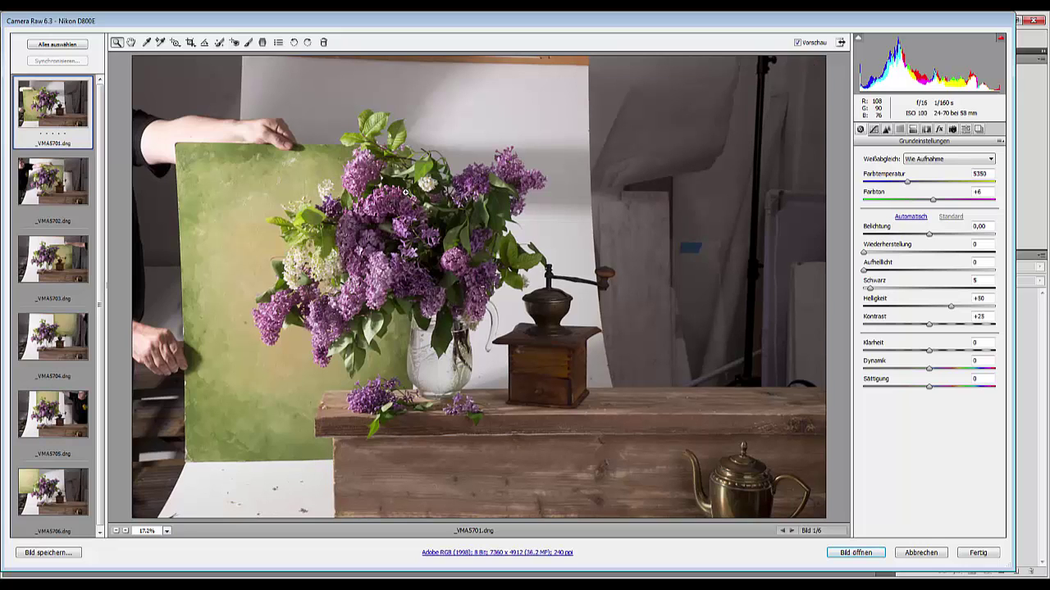
click(66, 46)
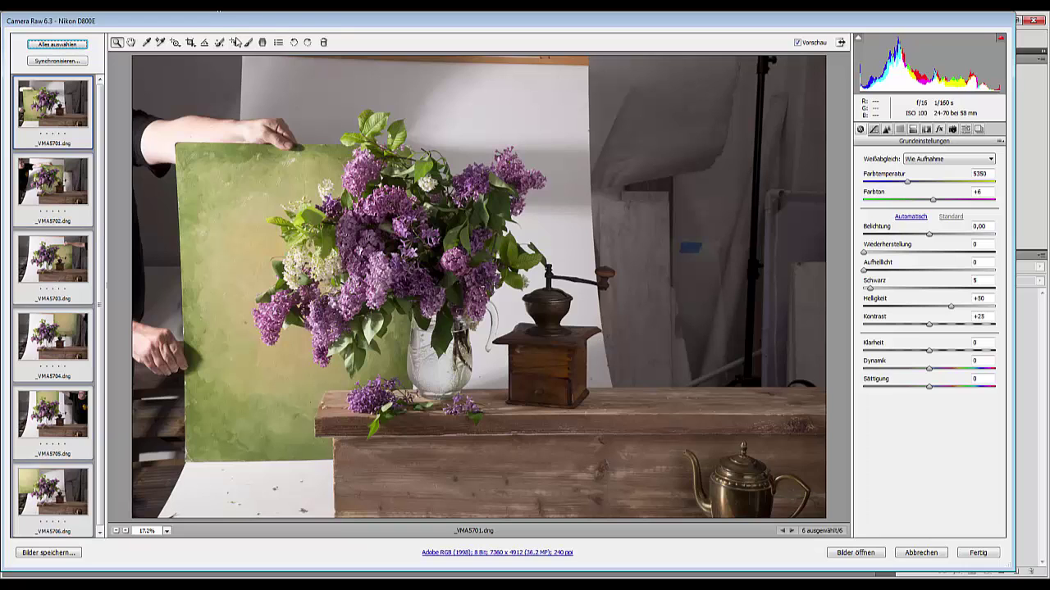
click(72, 115)
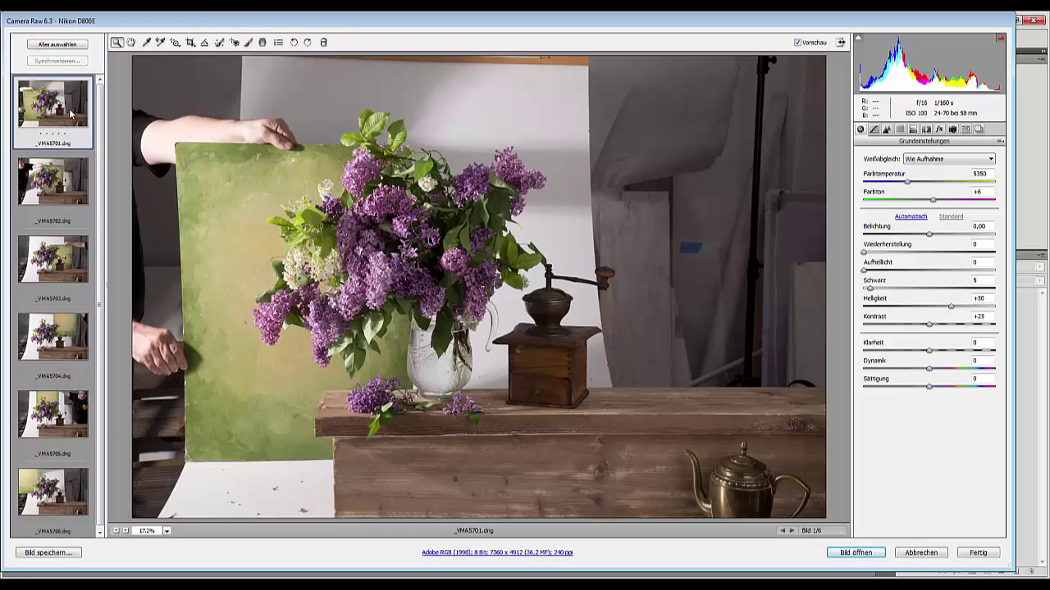
Brighten the coffee grinder, shelf edge and some blossoms with the adjustment brush, setting its exposure to +1.45.
click(249, 41)
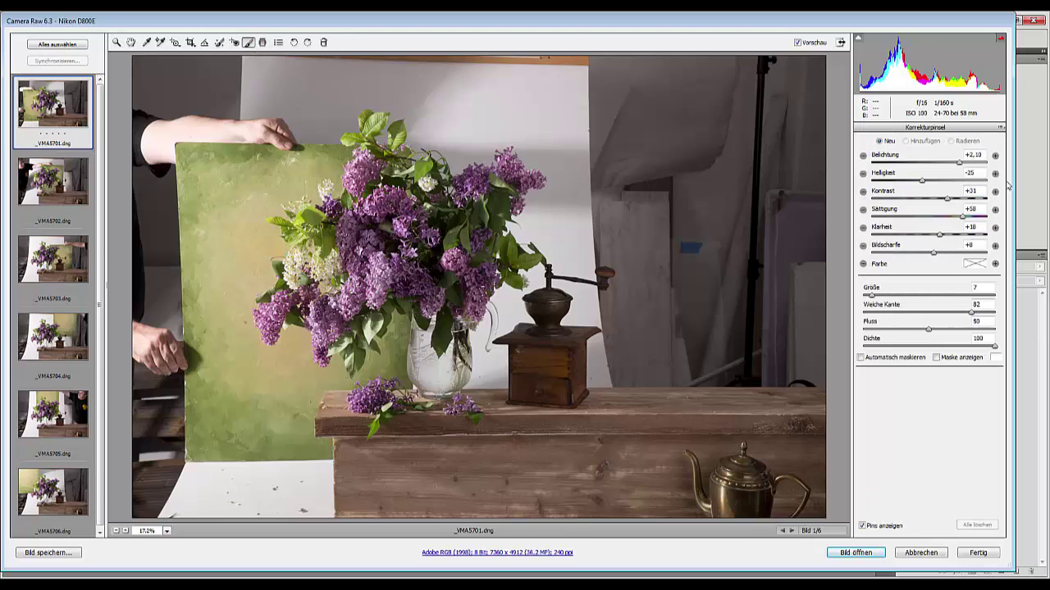
mouse_move(549, 350)
mouse_down()
mouse_move(538, 365)
mouse_move(554, 283)
mouse_move(557, 324)
mouse_move(525, 381)
mouse_move(558, 393)
mouse_move(575, 355)
mouse_move(558, 279)
mouse_move(611, 266)
mouse_up()
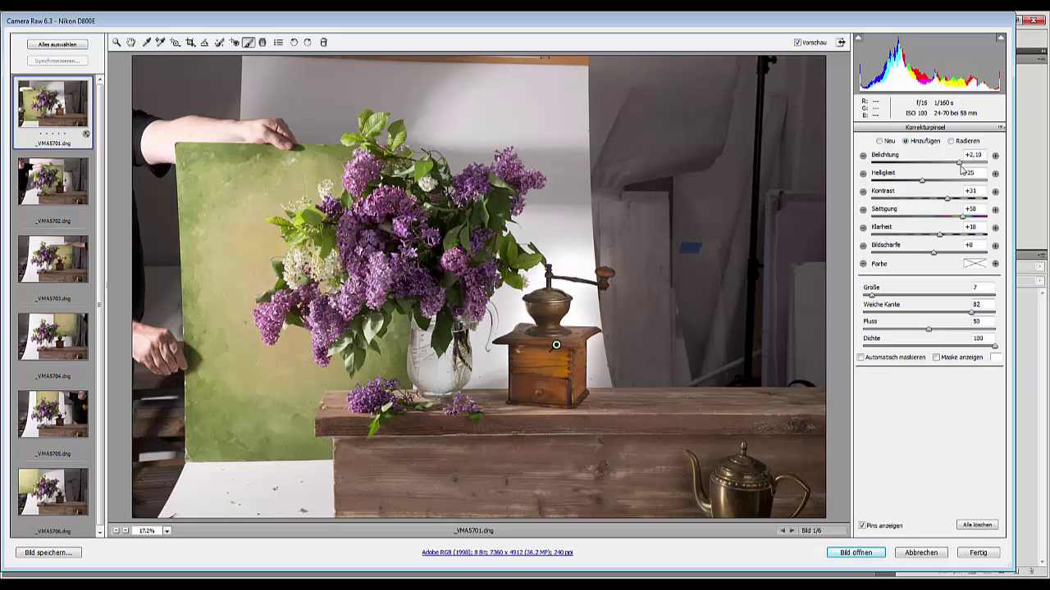
drag(959, 163, 948, 164)
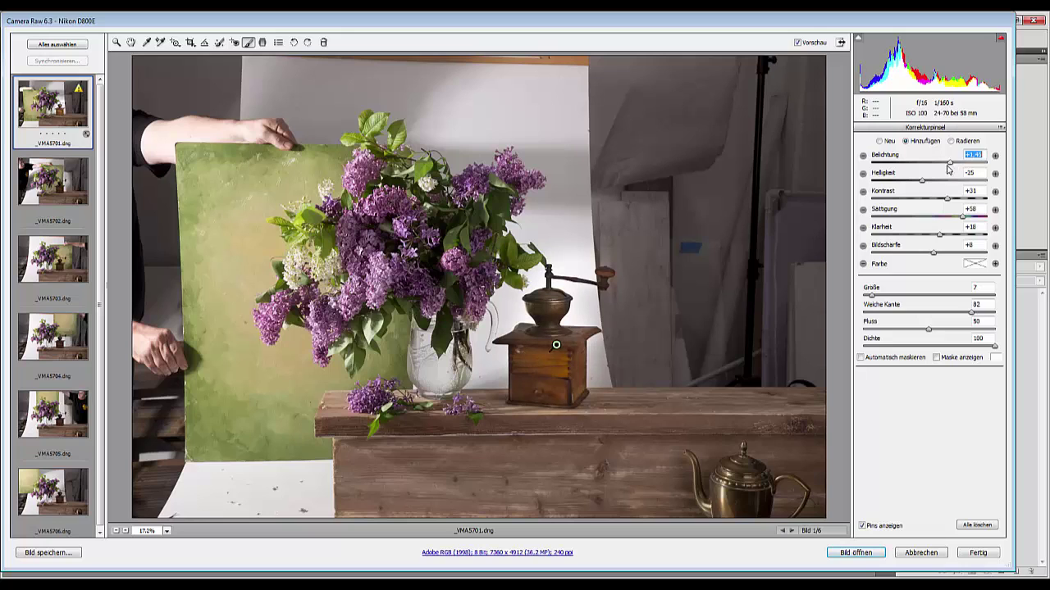
drag(562, 381, 556, 345)
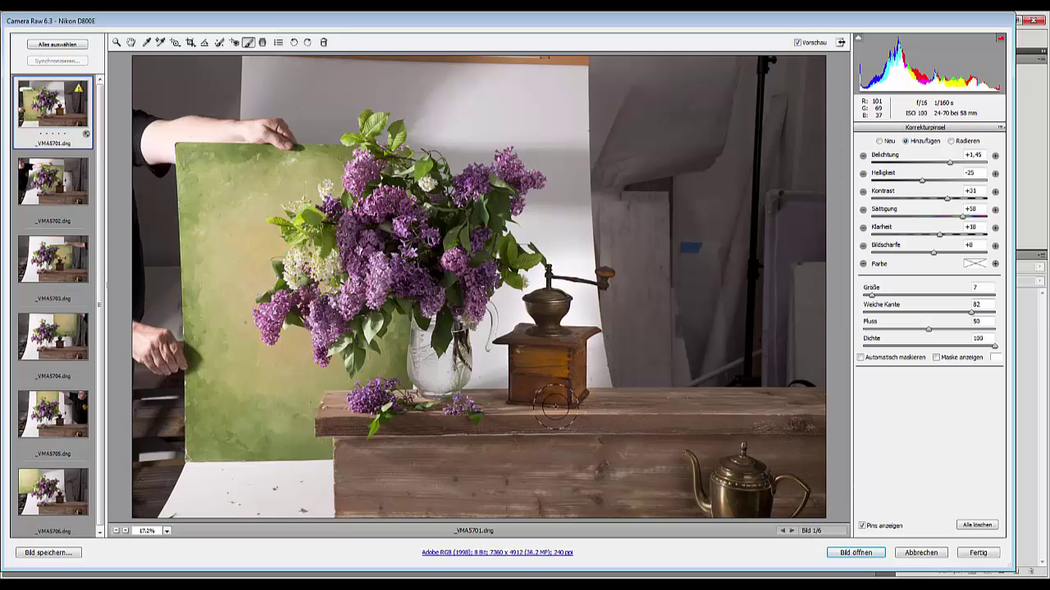
drag(563, 402, 593, 410)
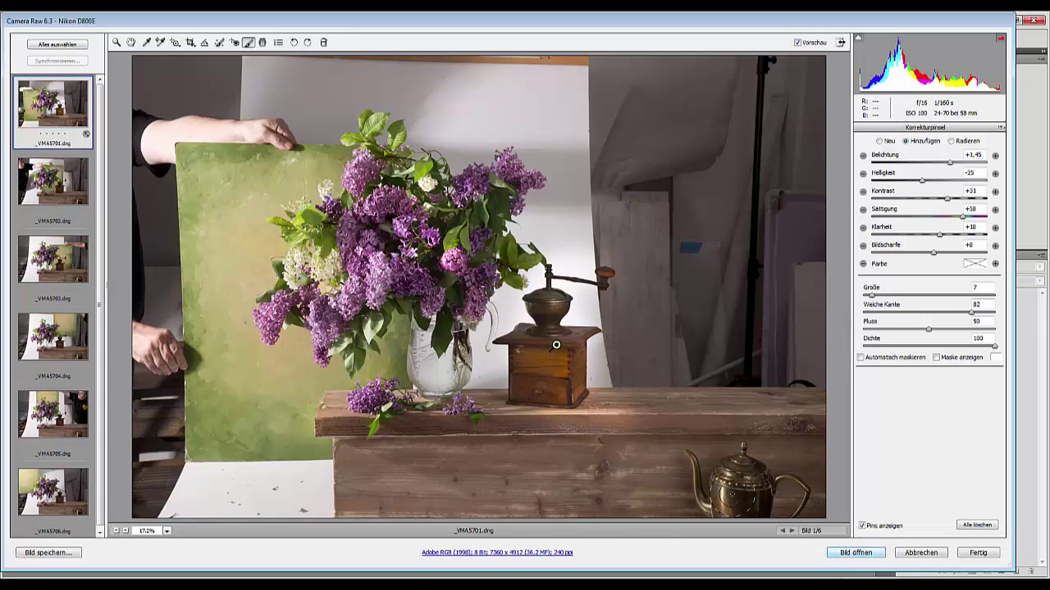
Synchronize the brush corrections across all six photos and open them in Photoshop.
click(41, 46)
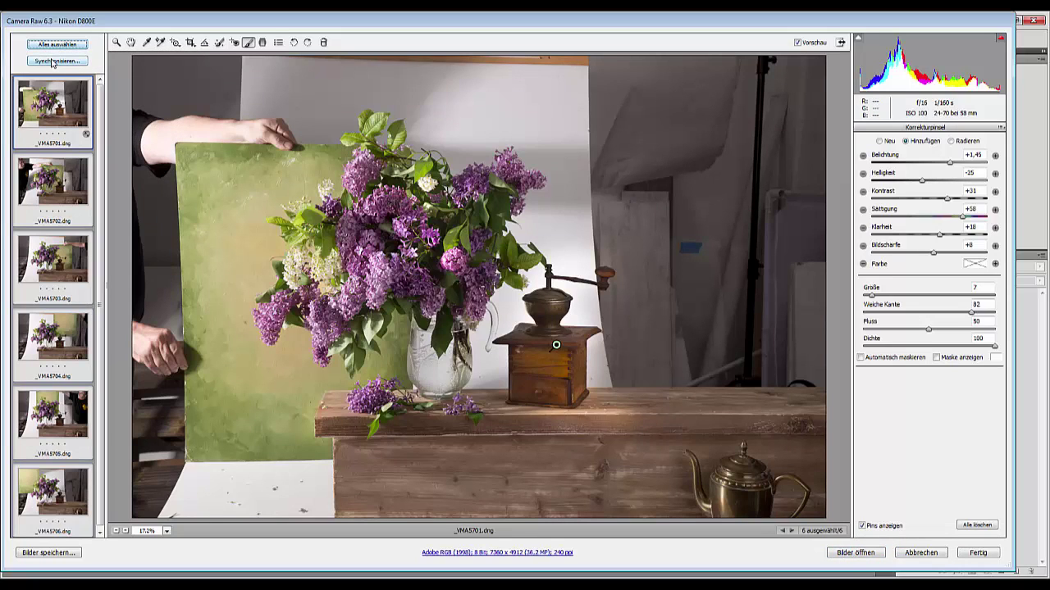
click(57, 61)
click(616, 109)
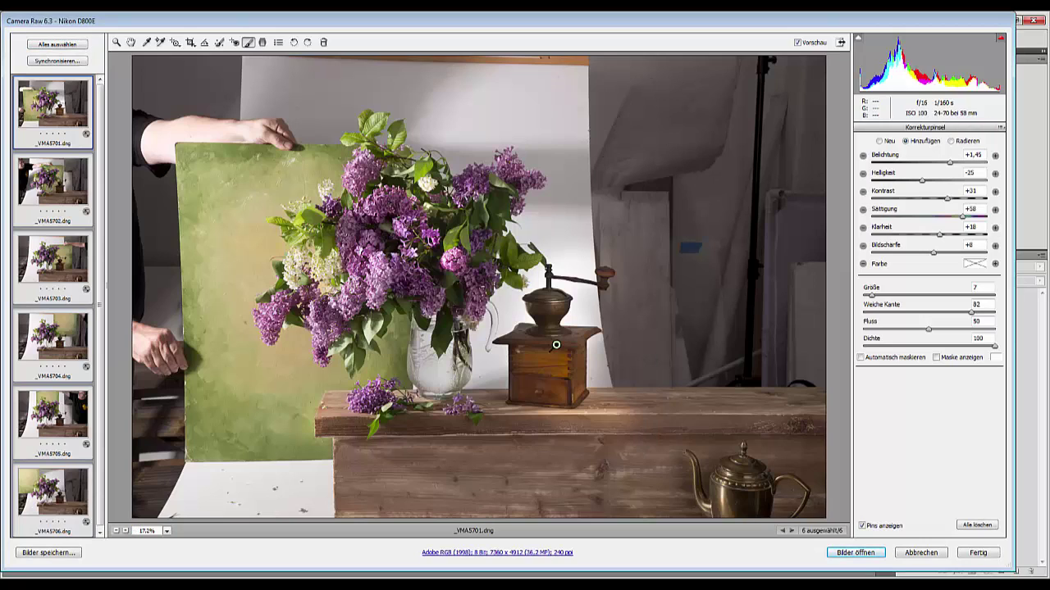
click(854, 555)
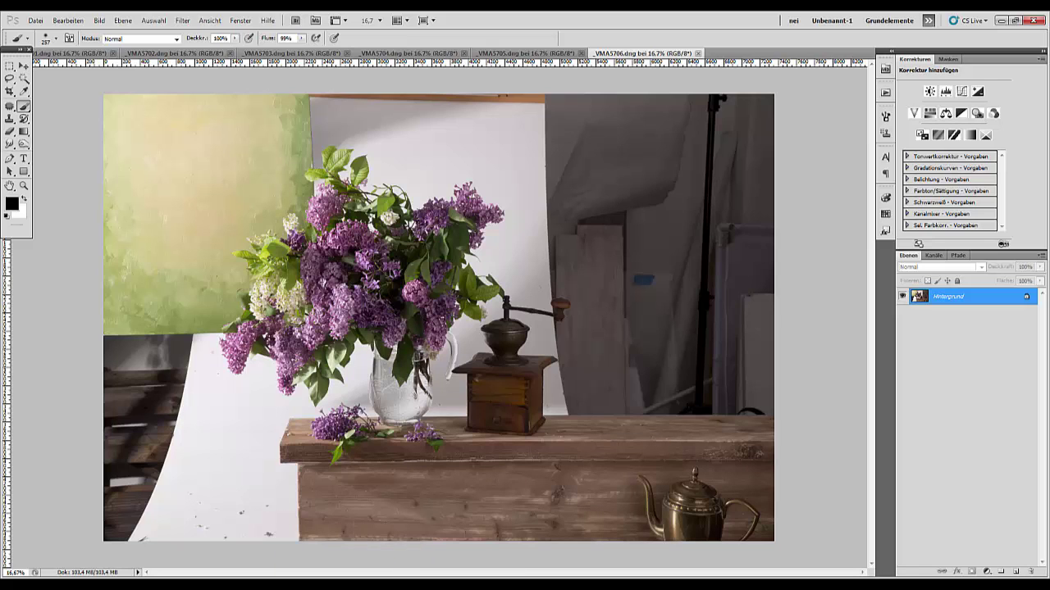
Look through the six opened photos from _VMA5701.dng to _VMA5706.dng to compare the backdrop positions.
click(71, 54)
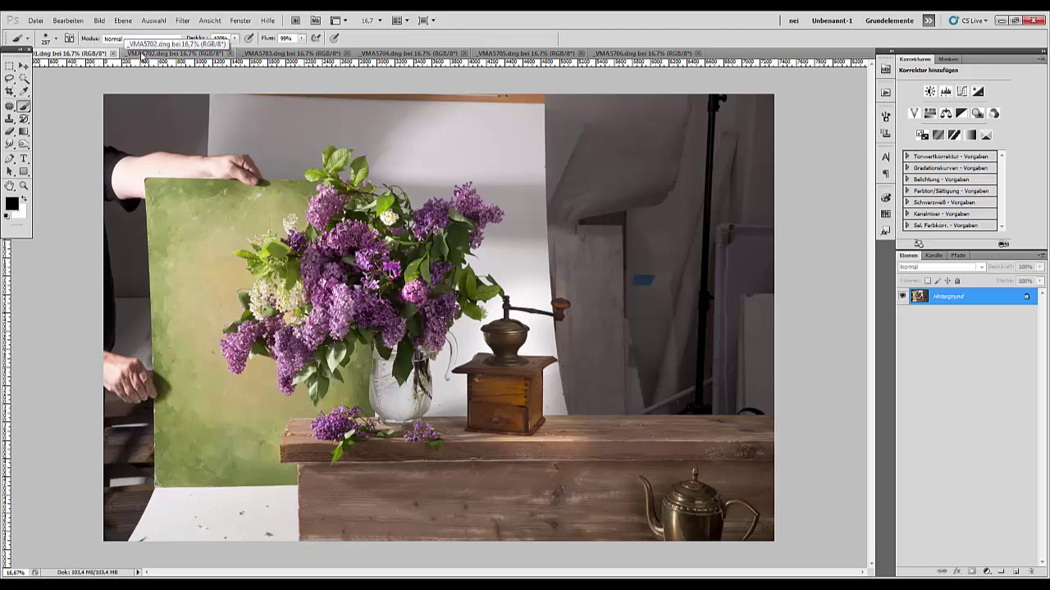
click(143, 54)
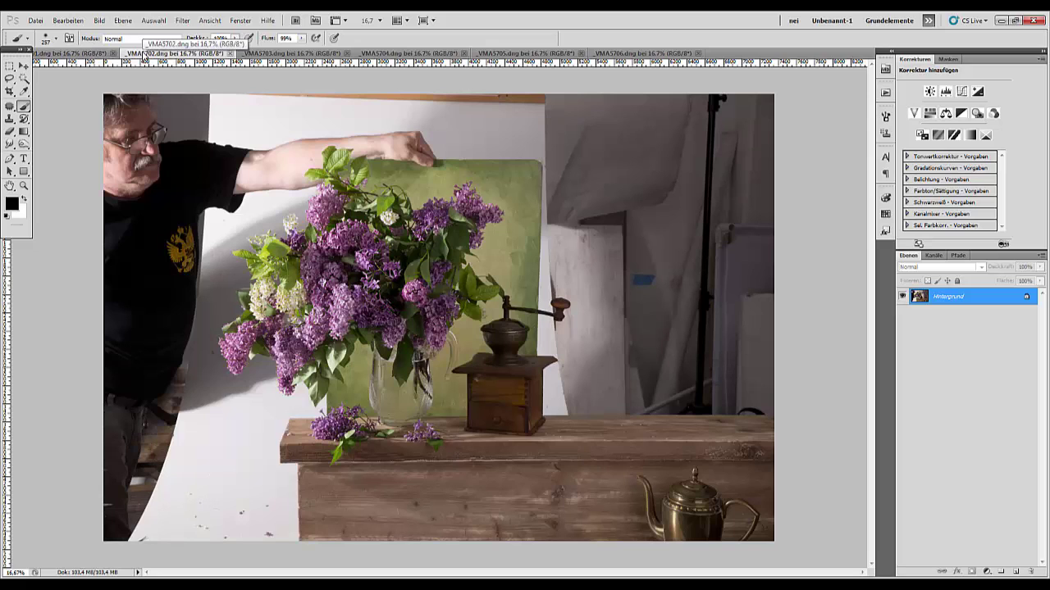
click(283, 54)
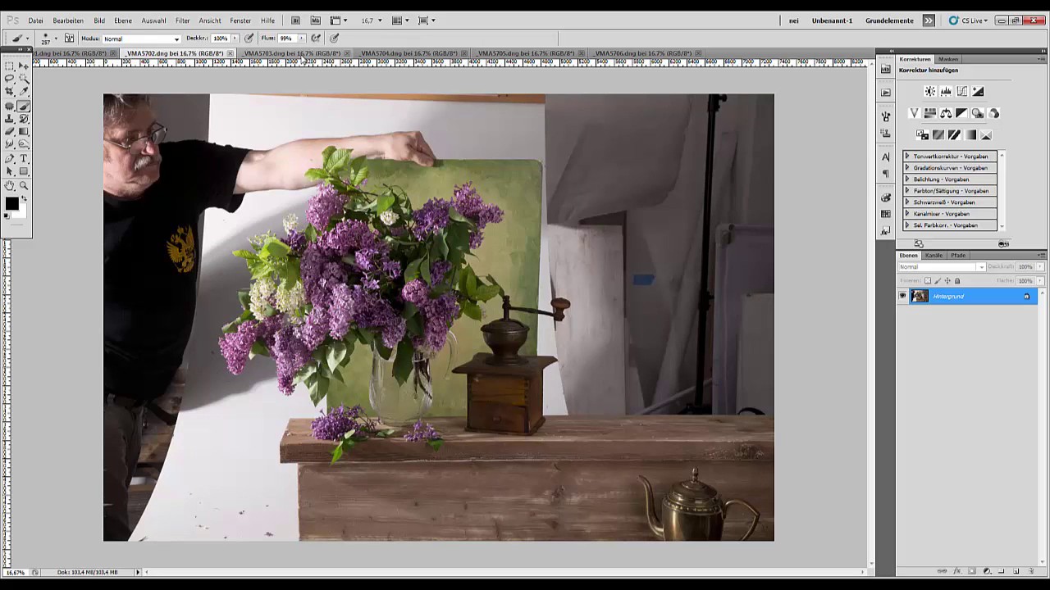
click(392, 55)
click(511, 54)
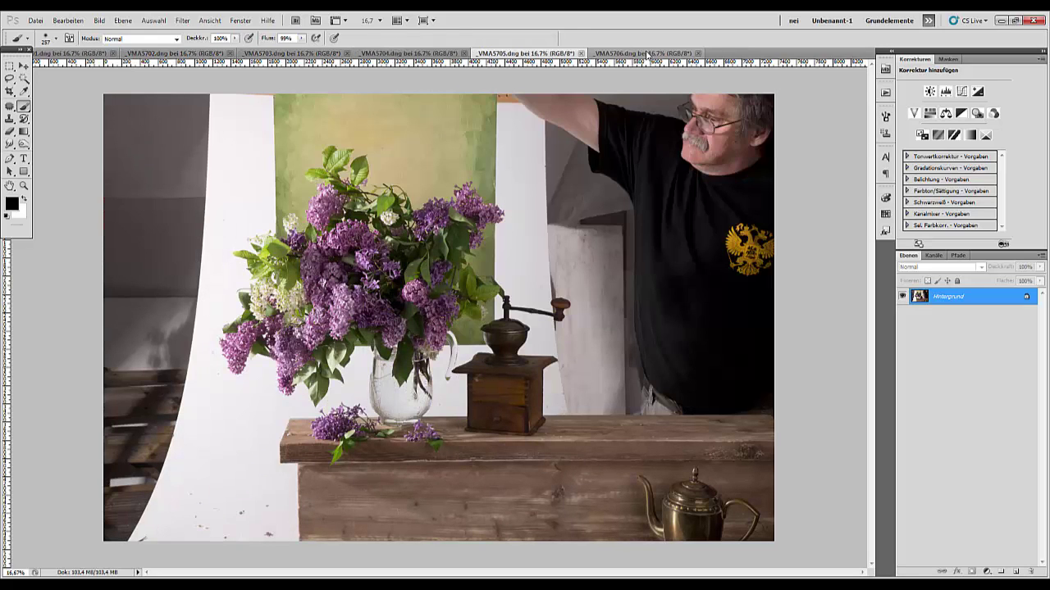
click(652, 54)
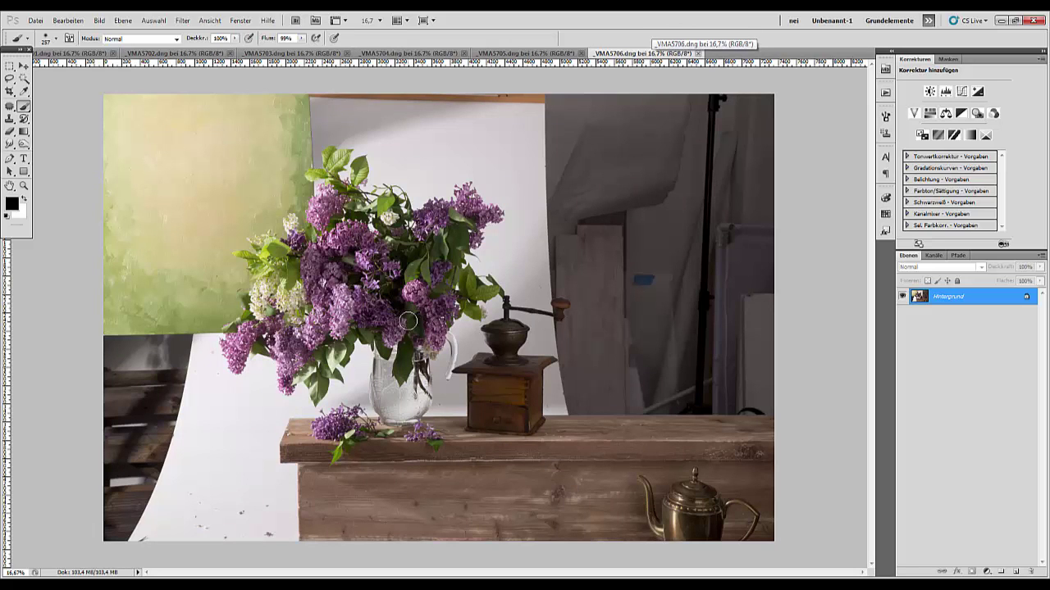
Copy the entire _VMA5706.dng image and paste it as a new layer into _VMA5701.dng.
key(ctrl+a)
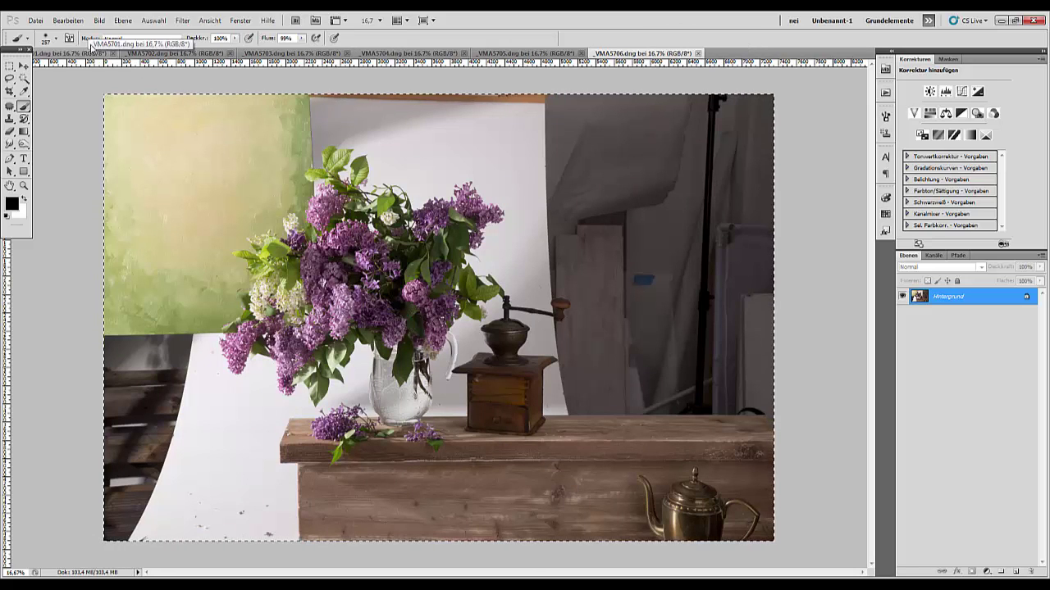
click(72, 54)
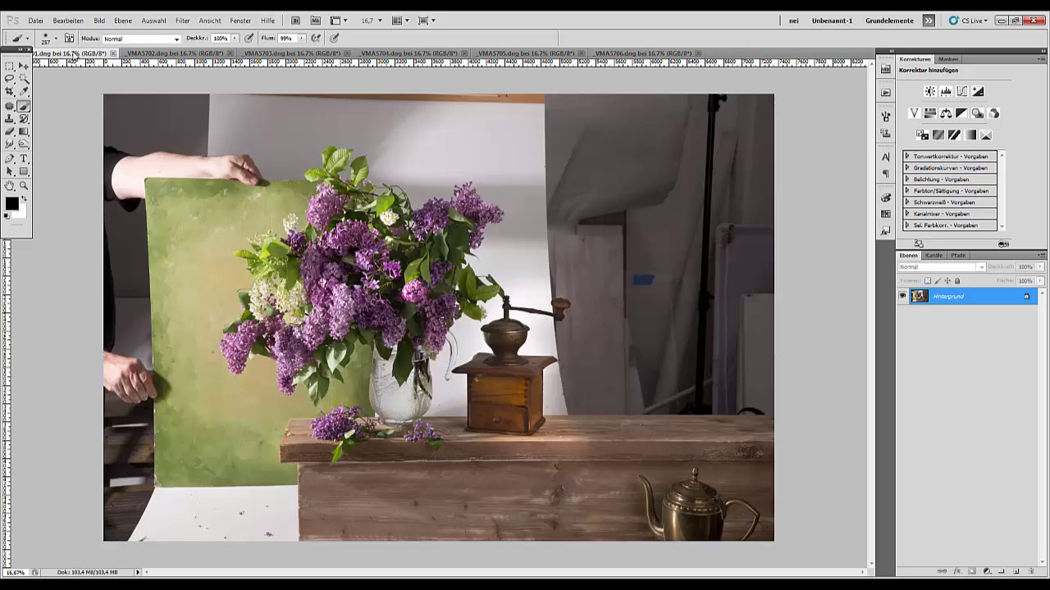
key(ctrl+v)
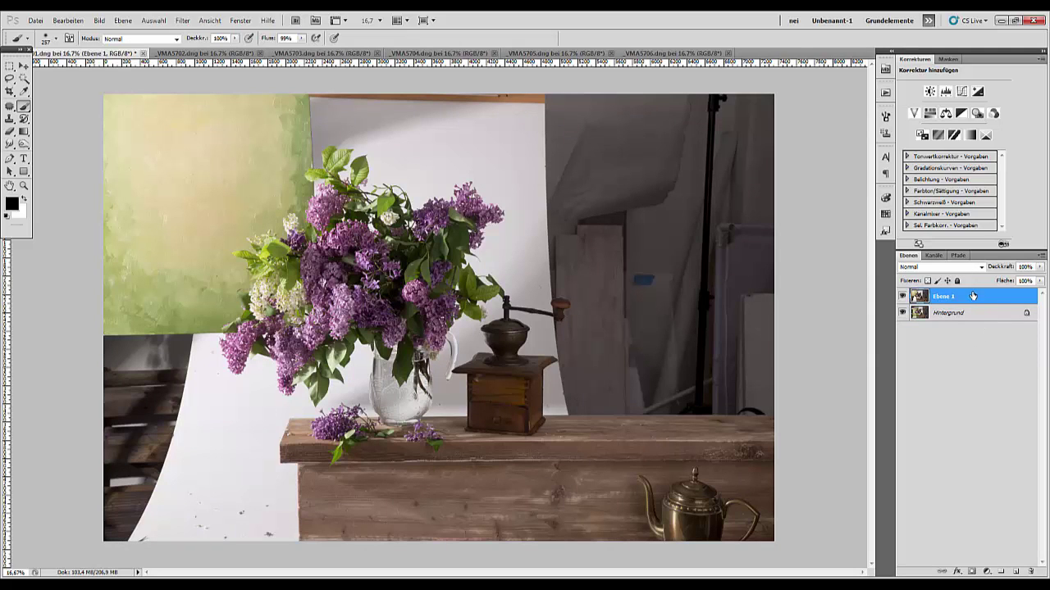
click(946, 91)
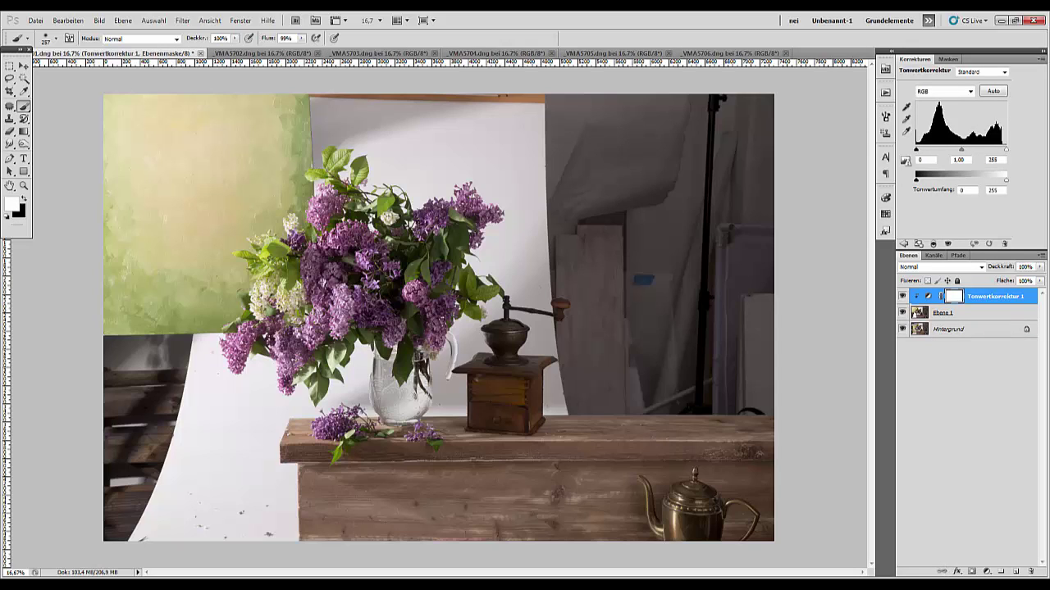
click(971, 573)
drag(978, 297, 1034, 574)
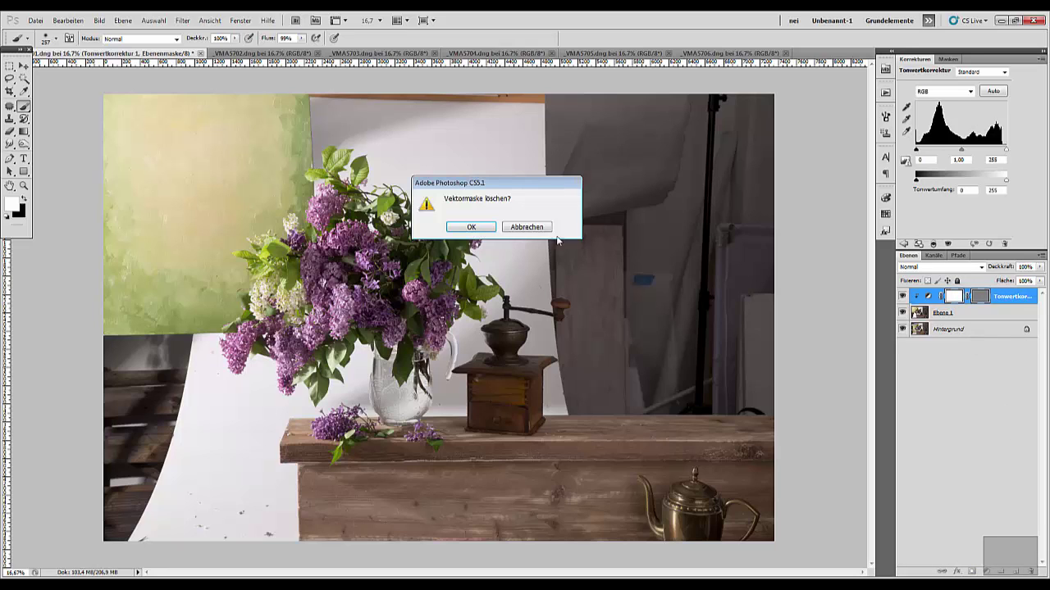
click(475, 228)
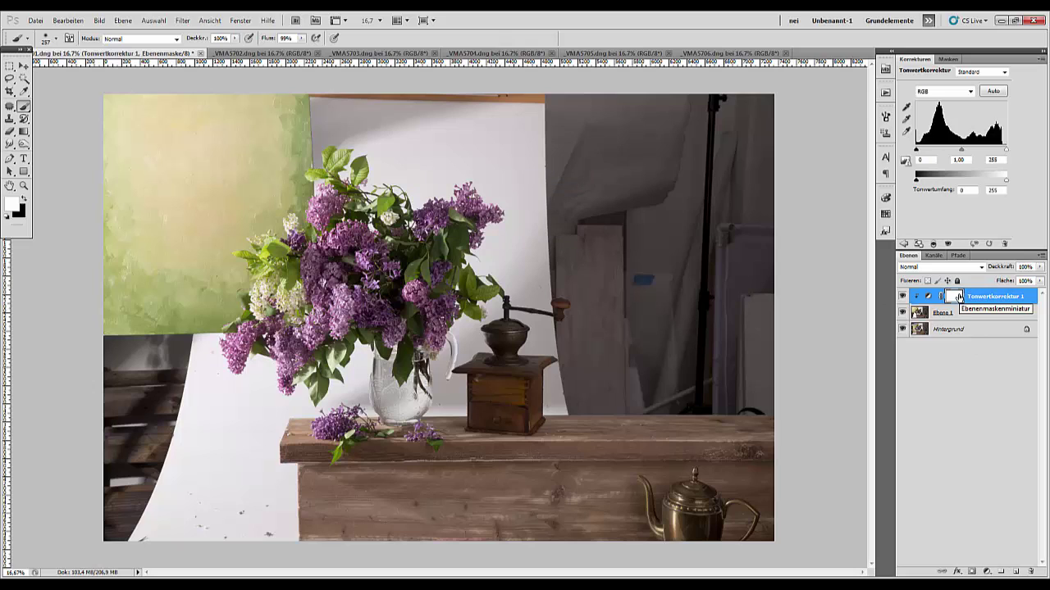
drag(959, 297, 1030, 570)
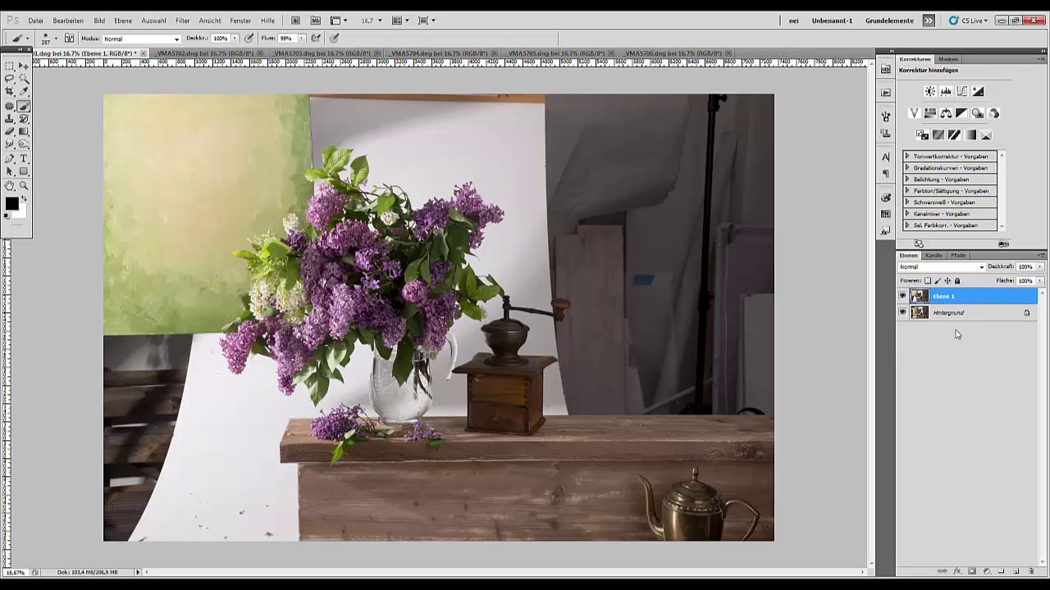
Add a black layer mask to Ebene 1 and paint white on it to reveal the green backdrop above and beside the bouquet.
alt+click(969, 572)
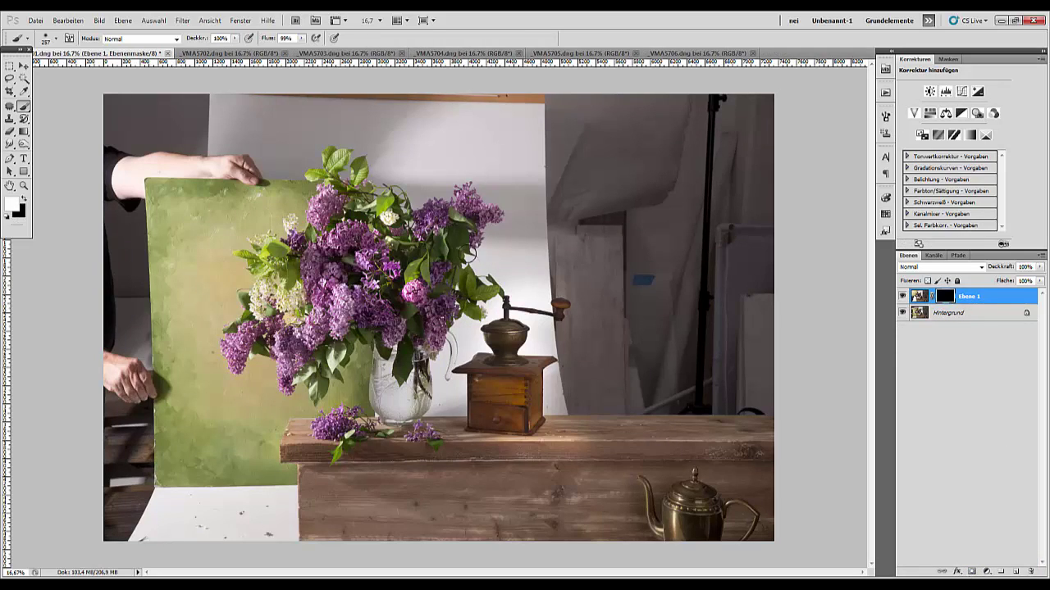
mouse_move(226, 177)
mouse_down()
mouse_move(253, 175)
mouse_move(191, 192)
mouse_move(163, 131)
mouse_move(161, 144)
mouse_move(227, 164)
mouse_move(192, 104)
mouse_move(152, 128)
mouse_move(178, 148)
mouse_move(286, 160)
mouse_move(303, 185)
mouse_move(260, 205)
mouse_move(156, 160)
mouse_move(142, 111)
mouse_move(204, 211)
mouse_up()
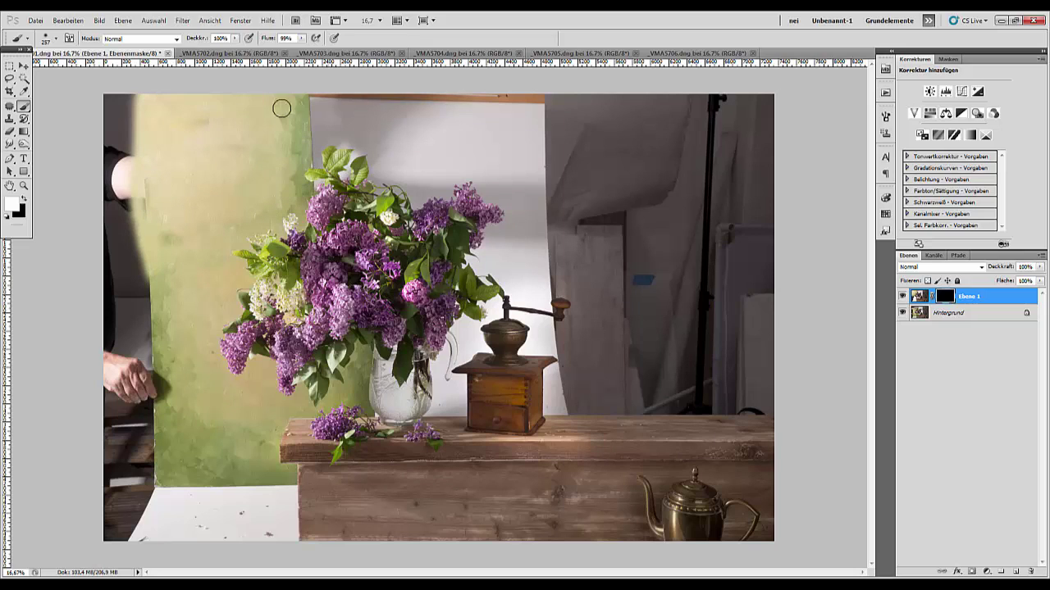
drag(148, 279, 143, 208)
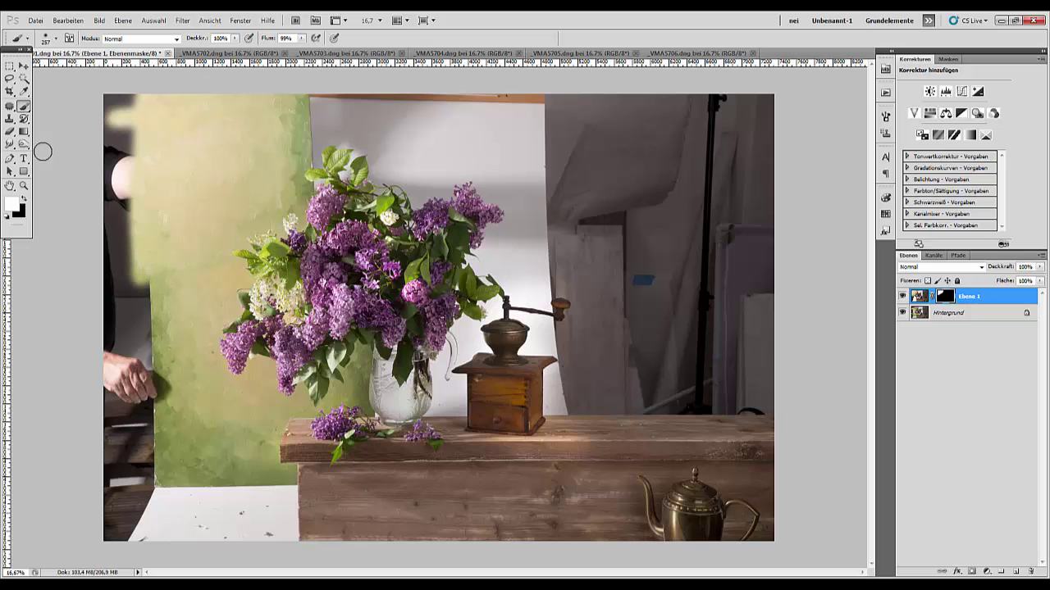
Clean up the left edge of the revealed backdrop by painting the mask black outside it and white along its rim.
click(24, 199)
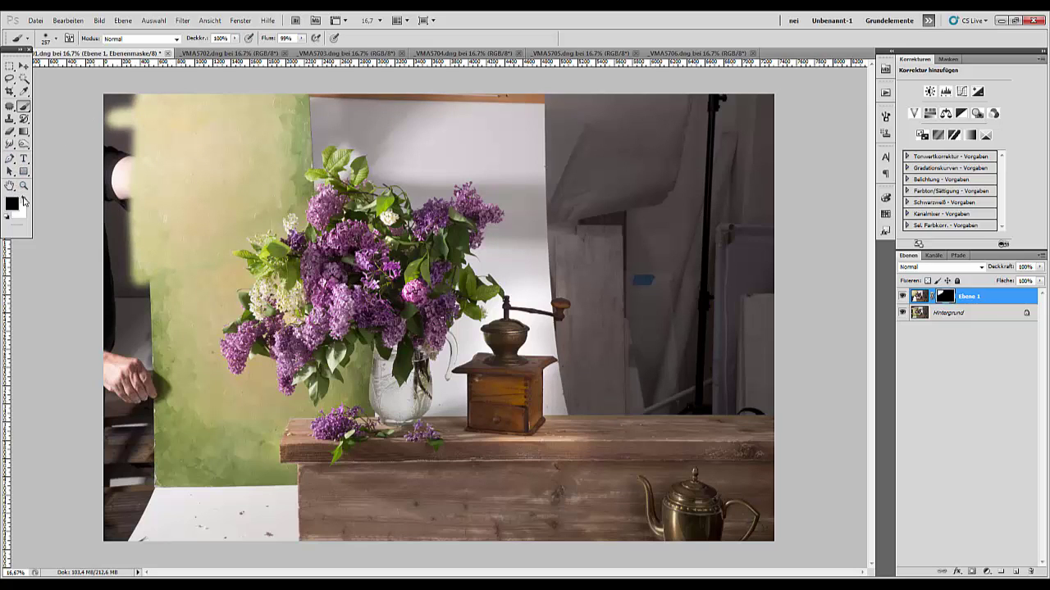
drag(130, 89, 131, 269)
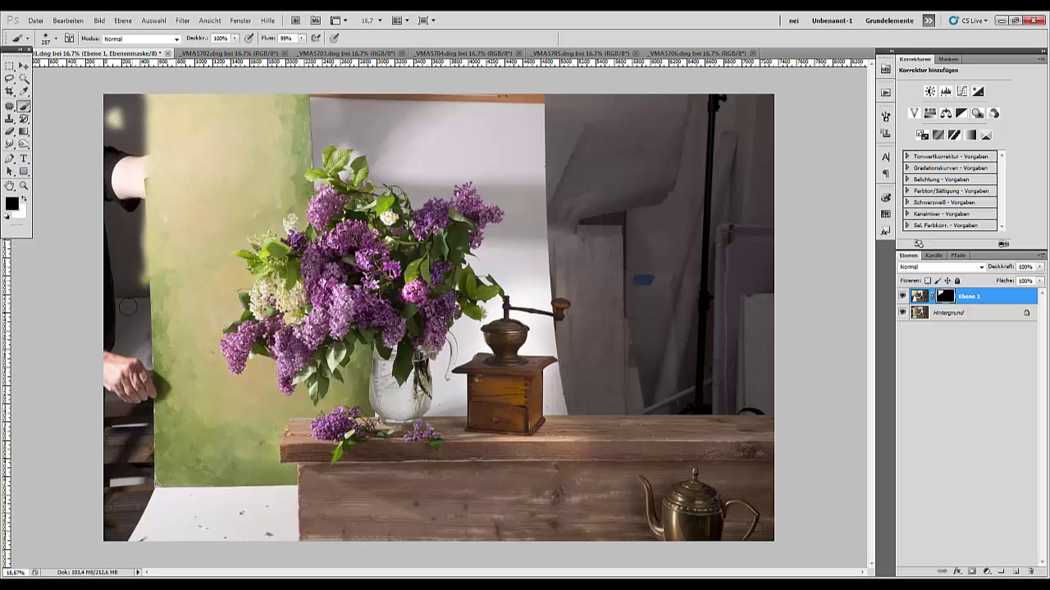
click(25, 199)
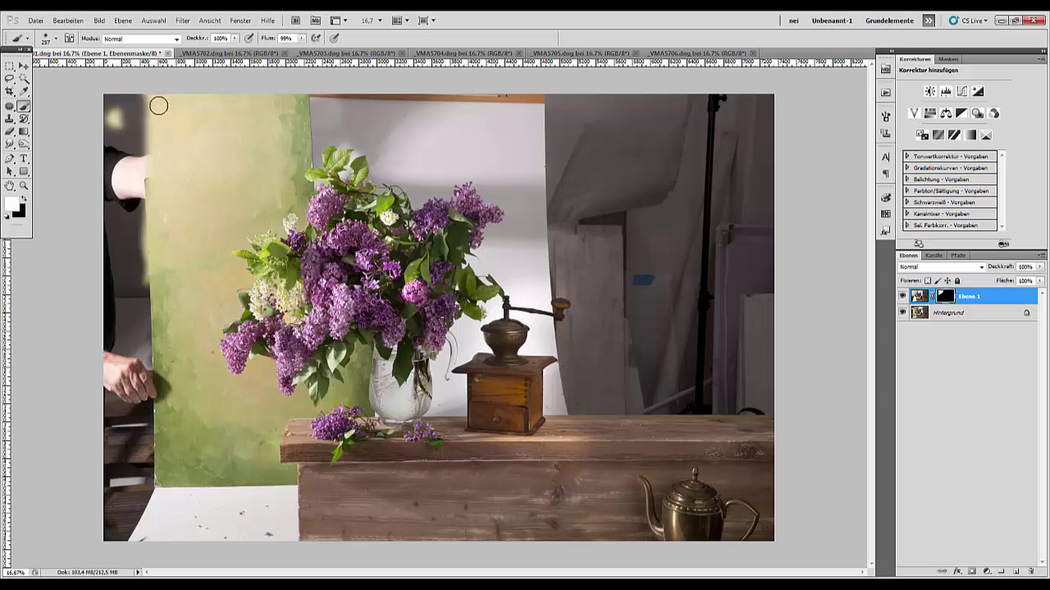
drag(157, 105, 156, 148)
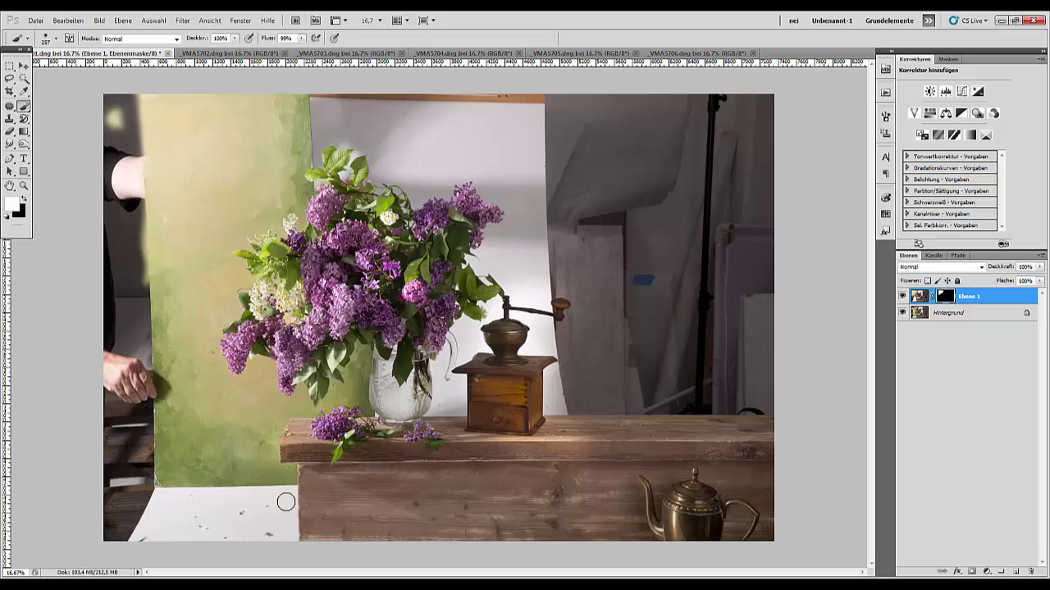
Stamp a merged copy of all visible layers onto a new layer above Ebene 5.
mouse_move(354, 584)
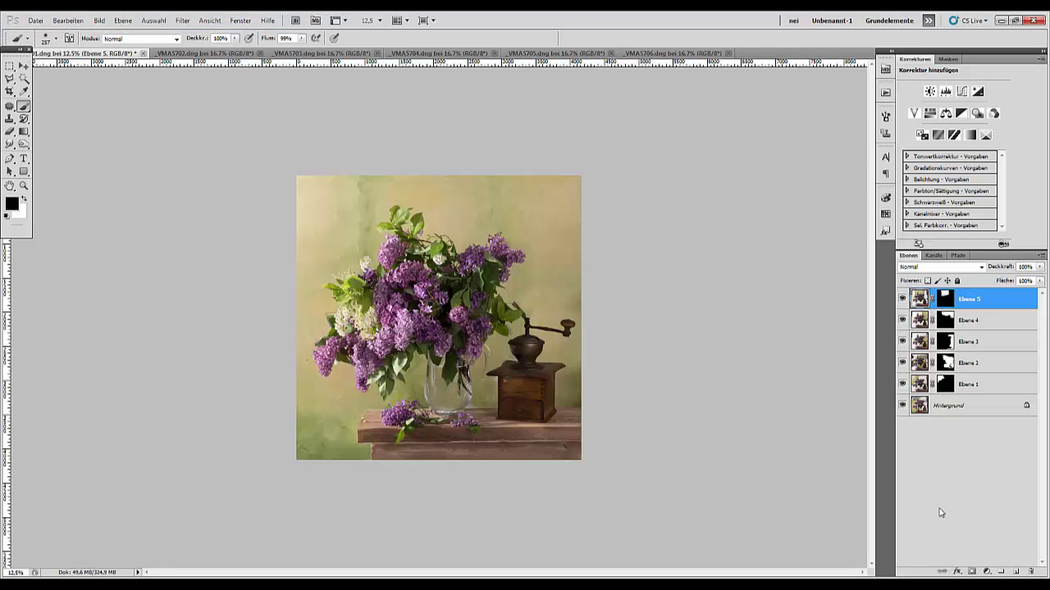
key(ctrl+plus)
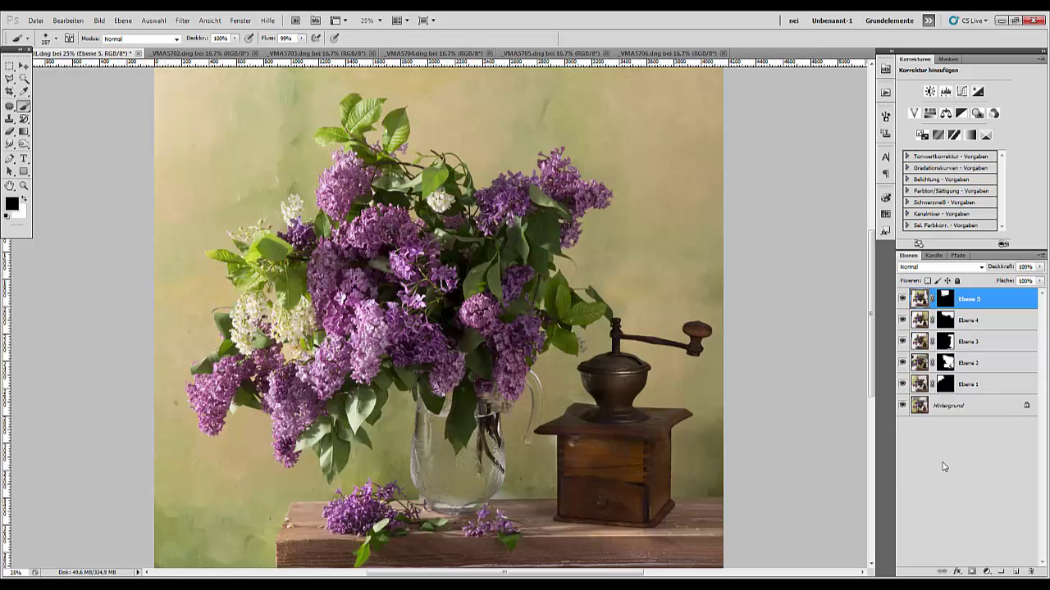
drag(527, 345, 495, 496)
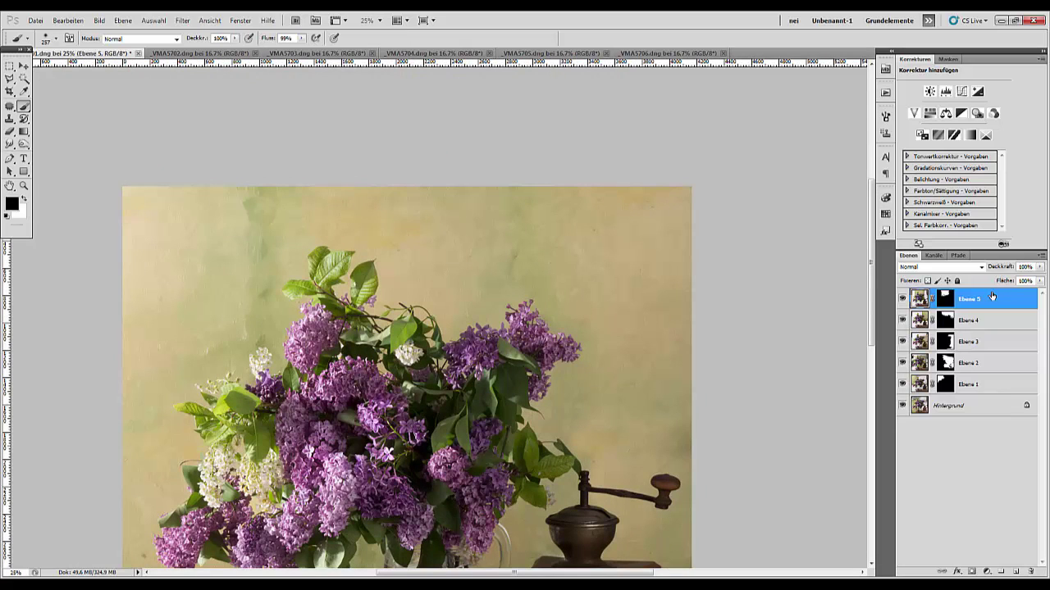
key(ctrl+shift+alt+e)
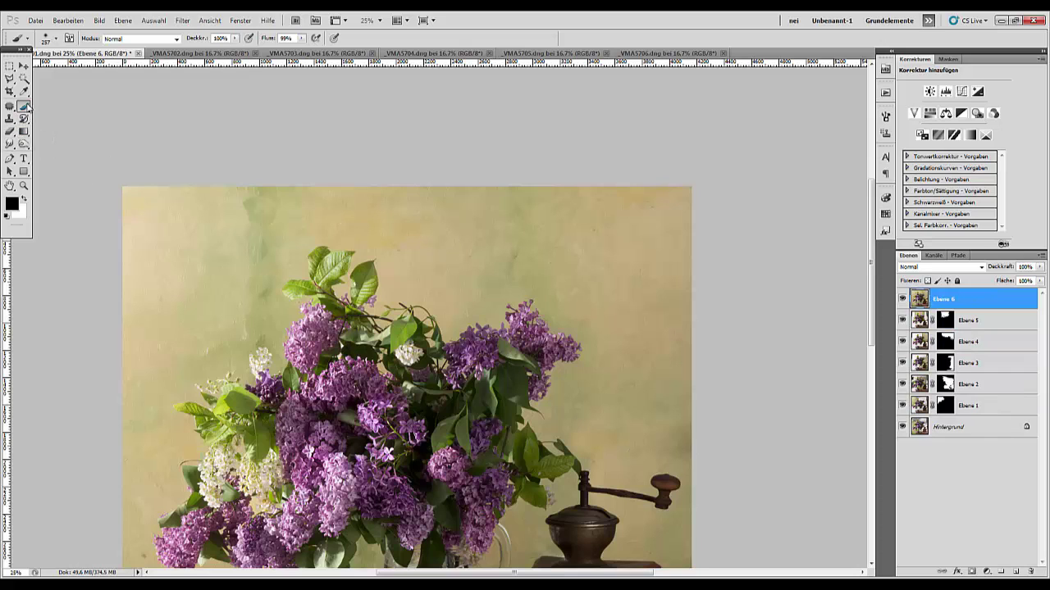
Set the brush to the 24 px spatter tip, enlarged to 174 px, at 56% opacity.
right_click(582, 274)
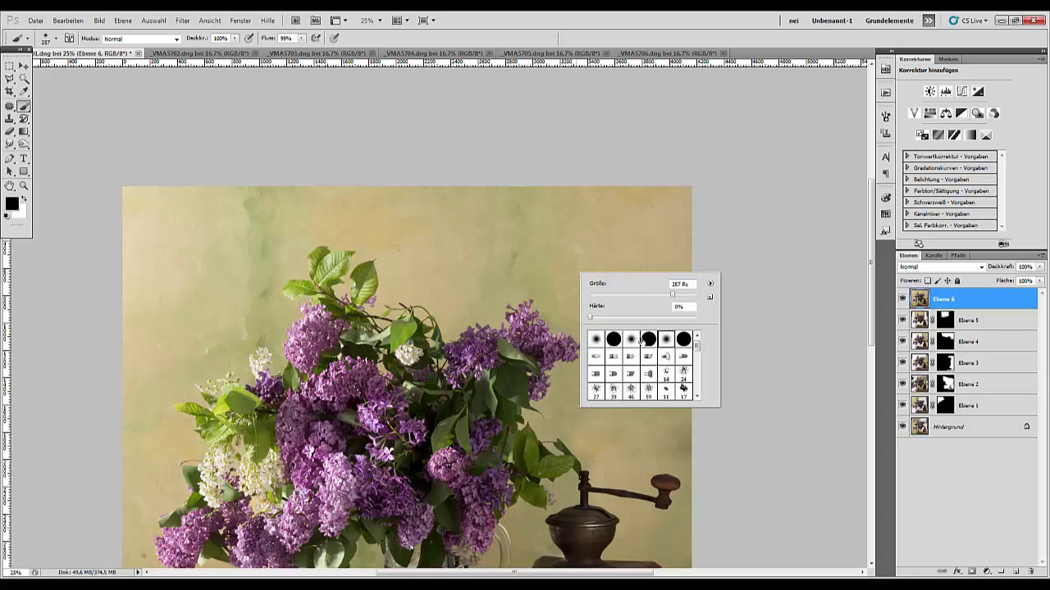
click(685, 374)
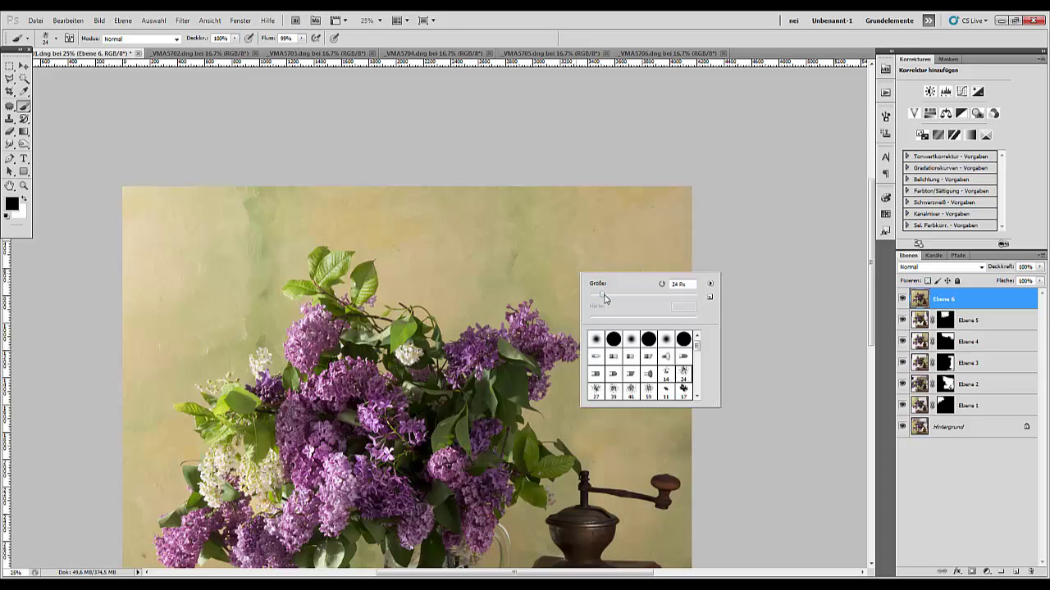
drag(604, 299, 663, 298)
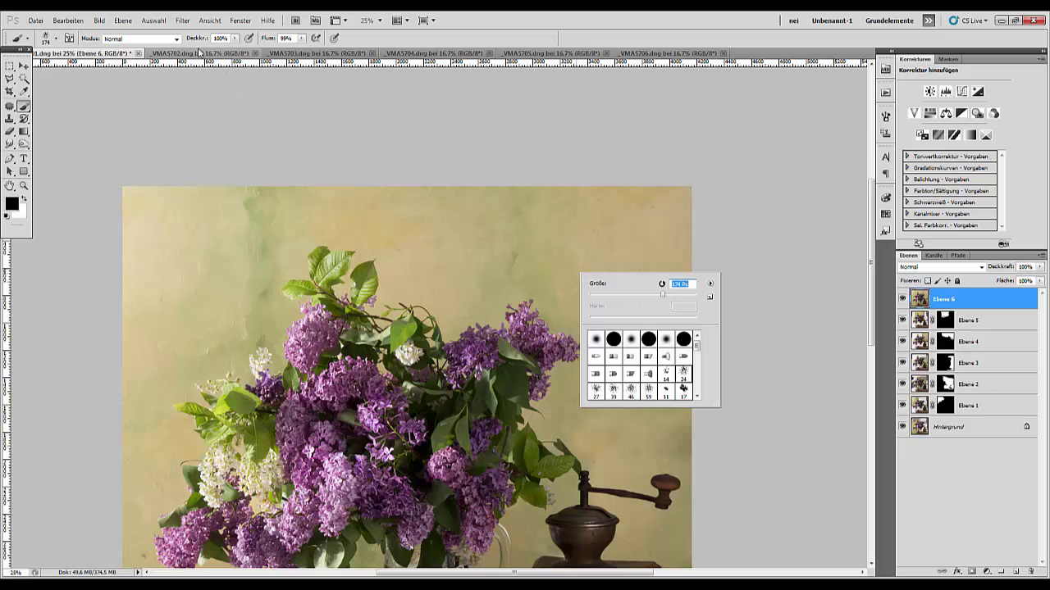
drag(197, 39, 182, 41)
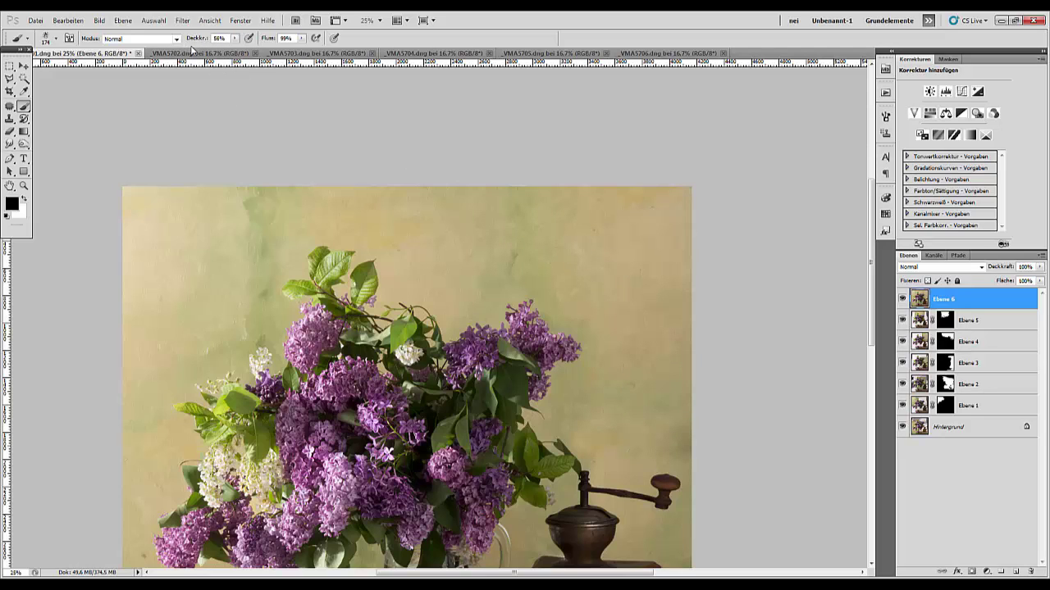
Paint over the backdrop streaks above the bouquet with colours sampled nearby, and set the brush opacity to 44%.
alt+click(476, 219)
alt+click(582, 226)
alt+click(485, 269)
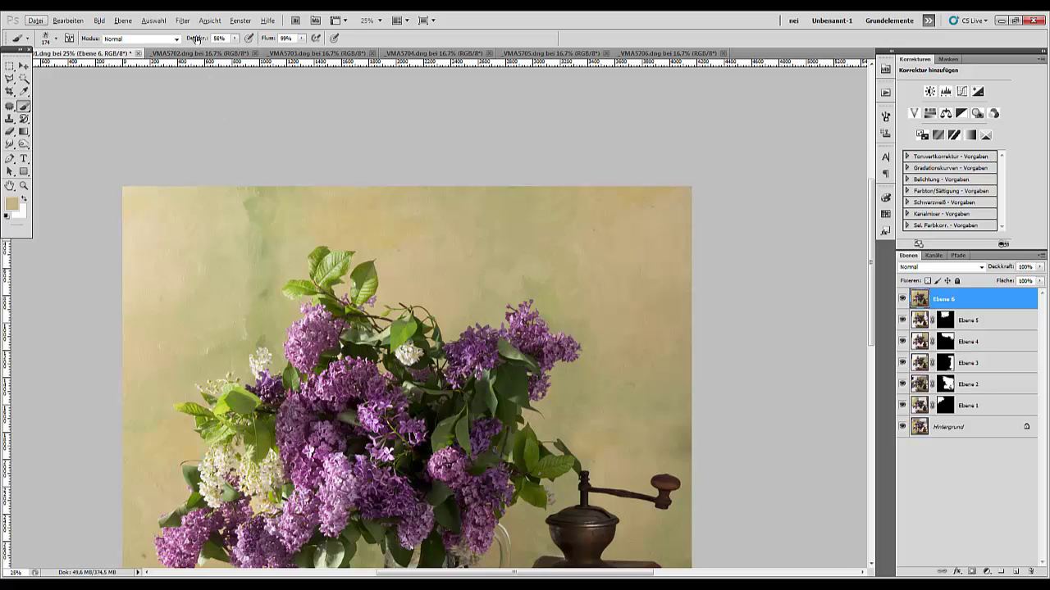
drag(198, 39, 190, 39)
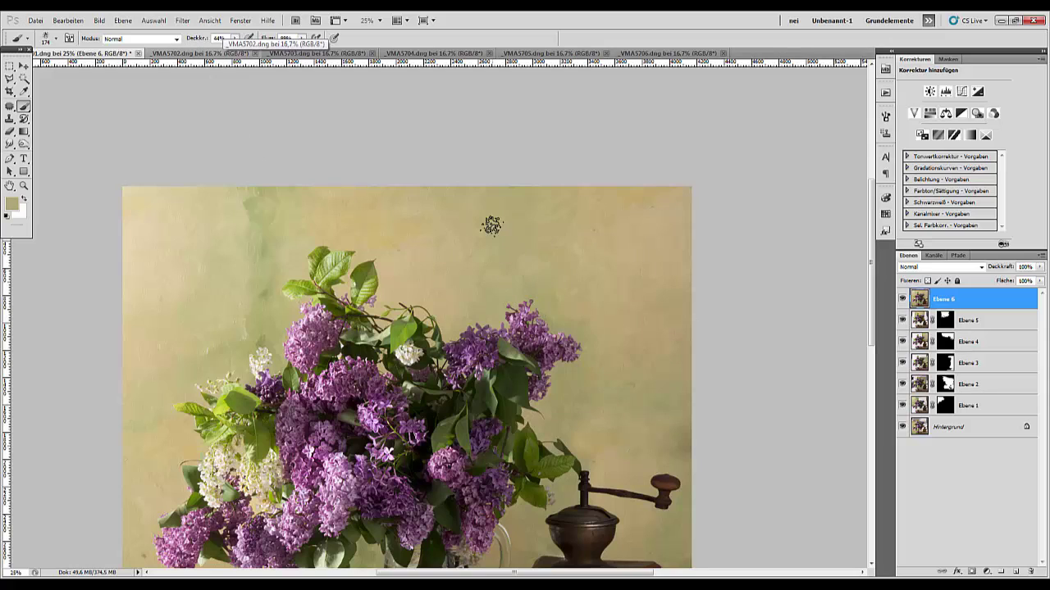
Smooth the backdrop around the left side of the bouquet, under the flowers and near the grinder by painting with sampled backdrop colours.
key(ctrl+minus)
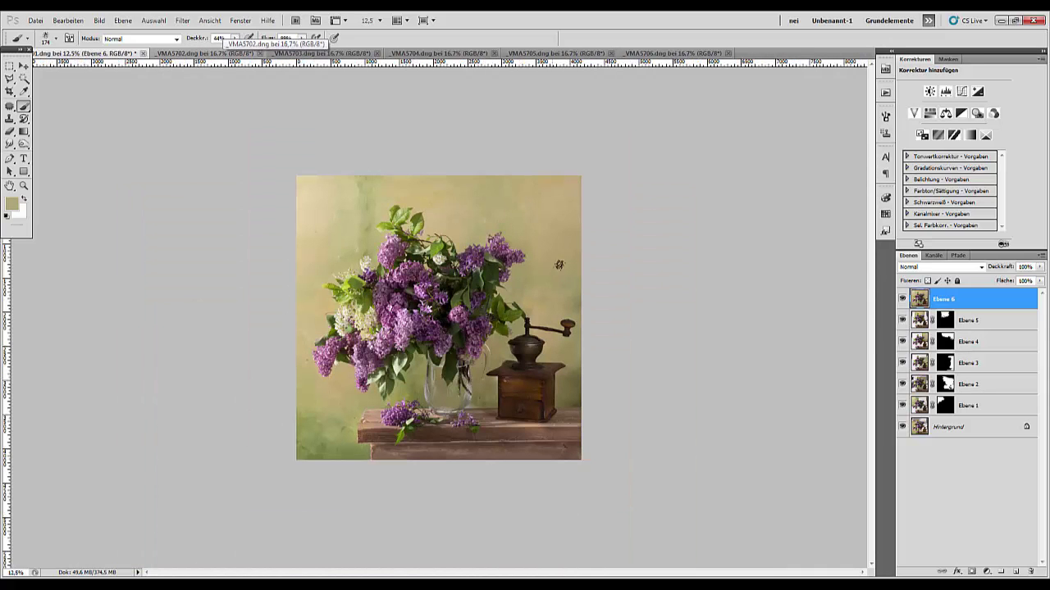
alt+click(371, 184)
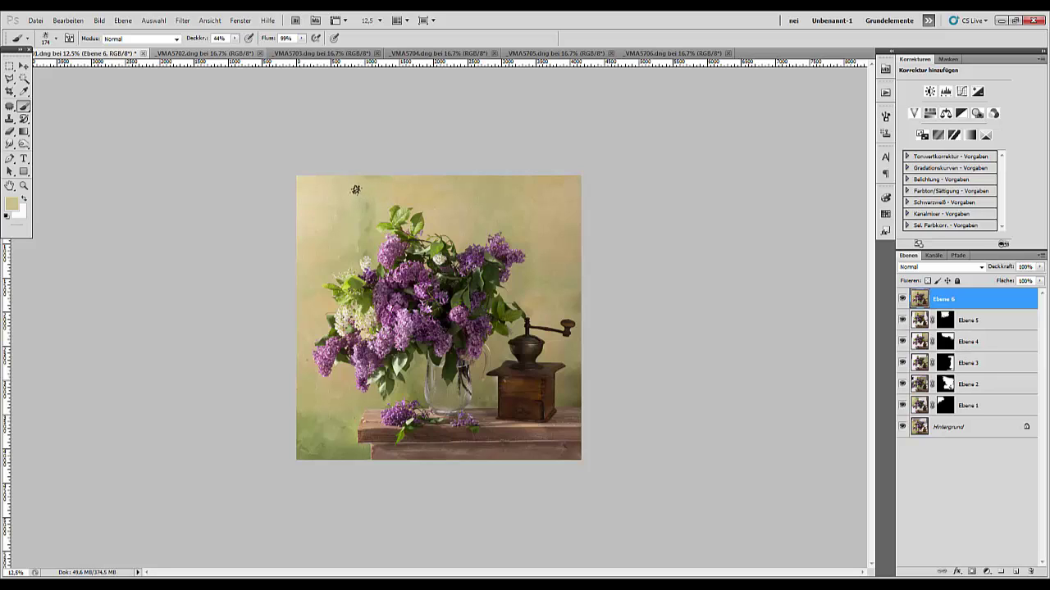
alt+click(357, 207)
alt+click(344, 237)
alt+click(313, 301)
alt+click(339, 411)
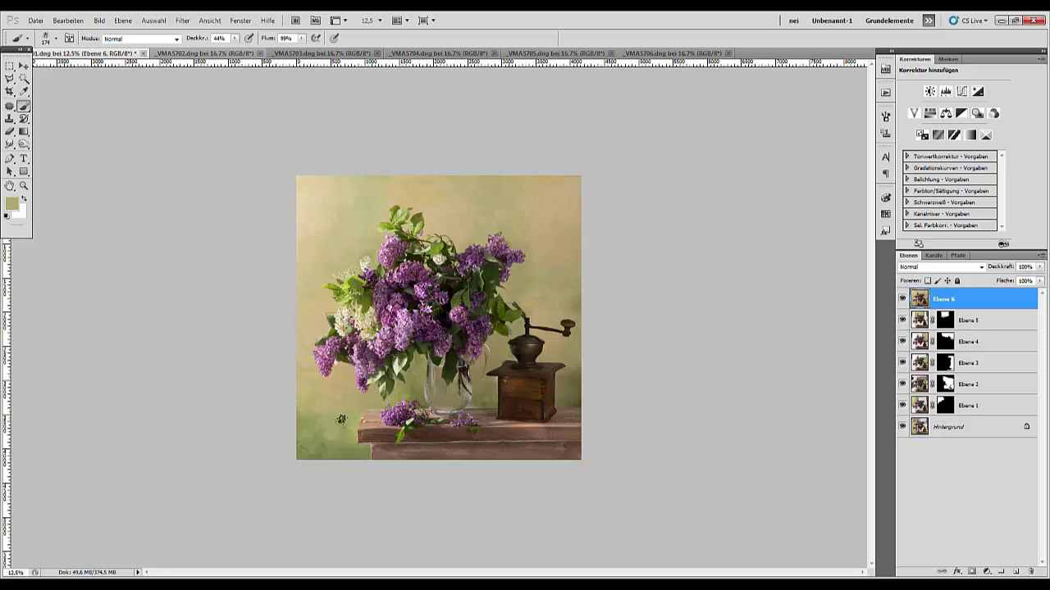
alt+click(405, 391)
alt+click(527, 290)
Outline the backdrop patch between the jug handle and the grinder box with a Pen path and convert it to a selection.
key(ctrl+plus)
key(ctrl+plus)
key(ctrl+plus)
key(ctrl+plus)
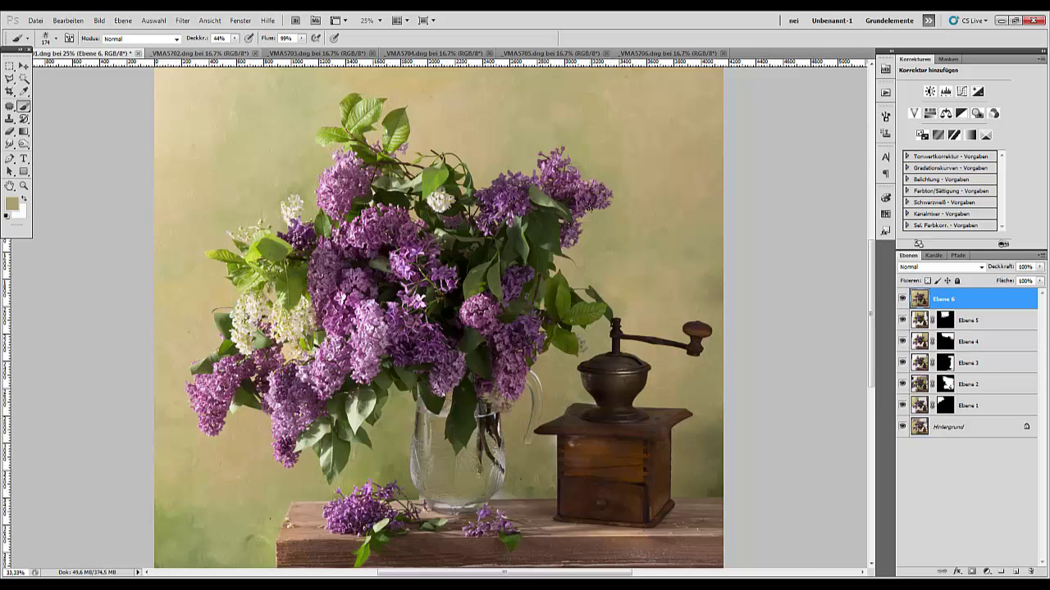
drag(591, 209, 379, 2)
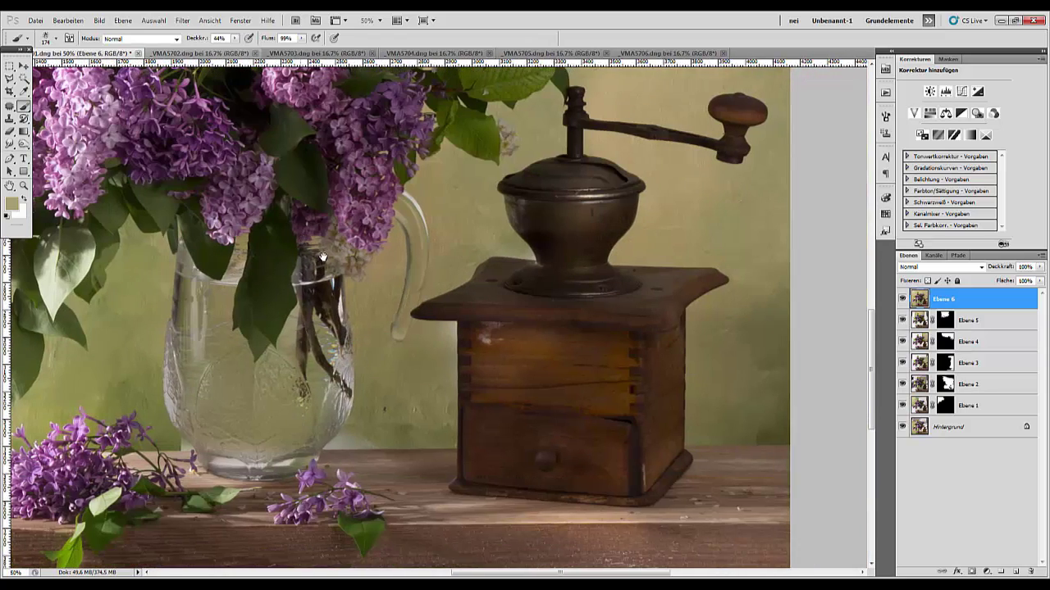
key(p)
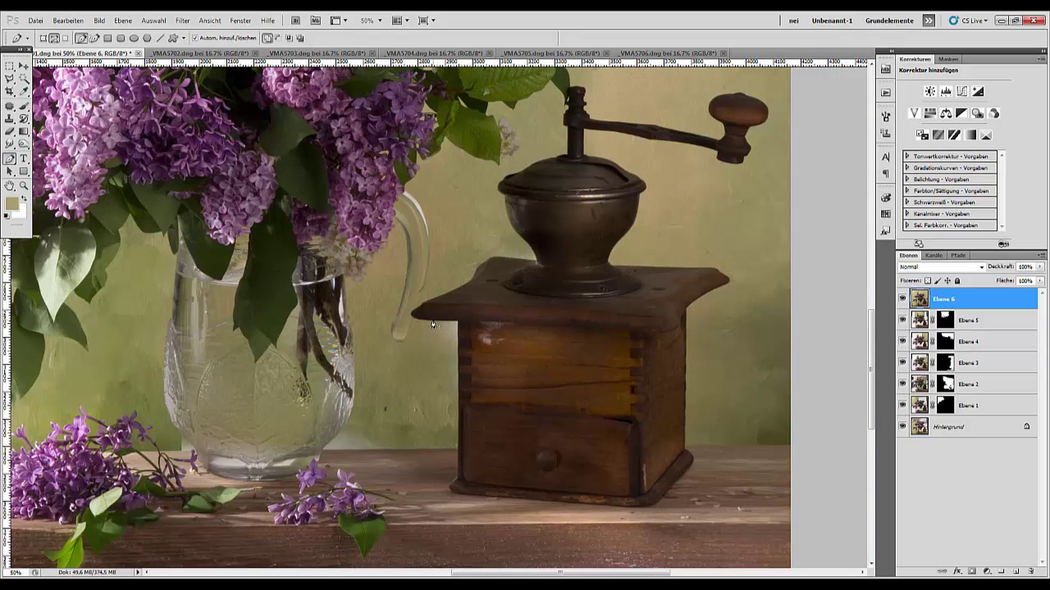
click(459, 386)
right_click(450, 368)
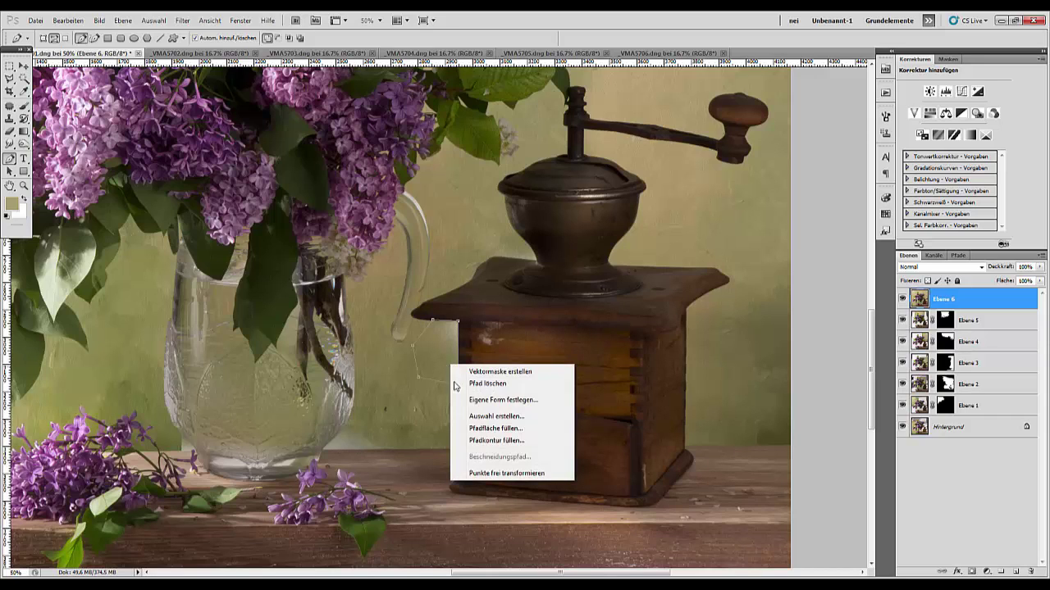
click(488, 419)
click(584, 185)
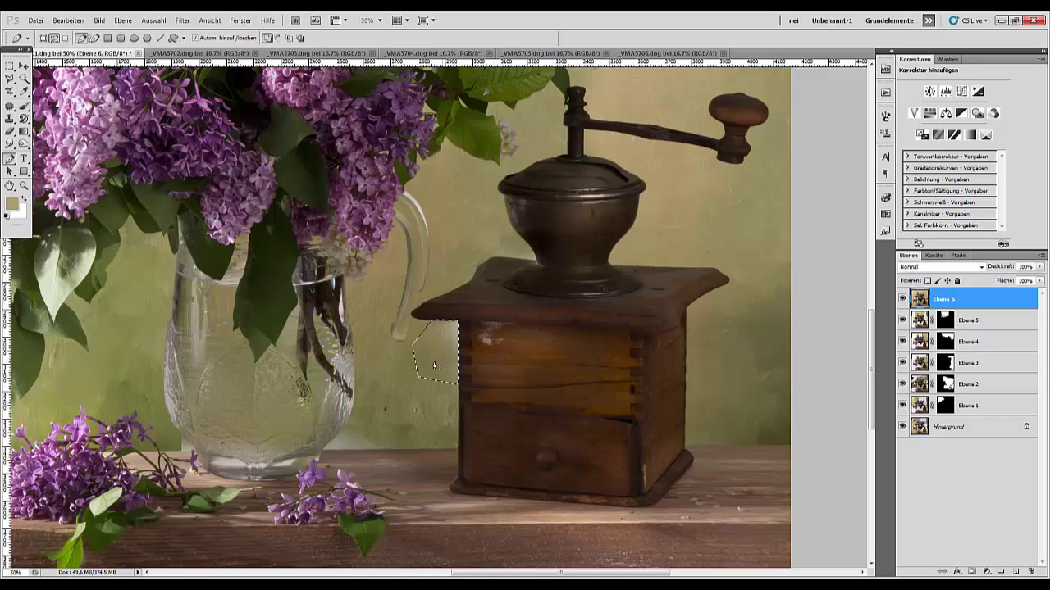
Paint the selected backdrop patch with sampled backdrop colour using the 112 px spatter brush, and deselect it.
click(10, 119)
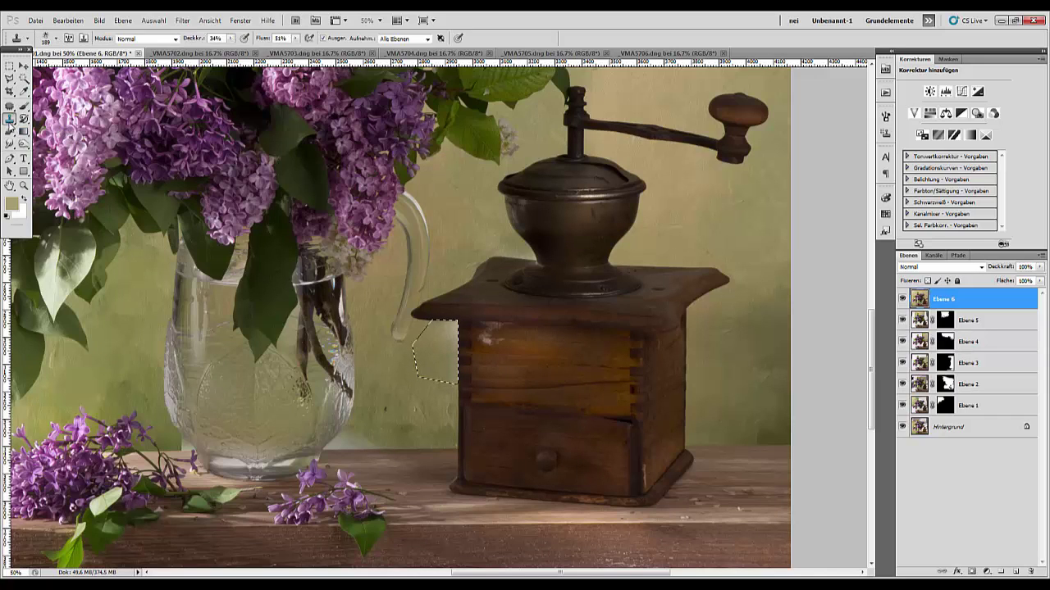
right_click(458, 361)
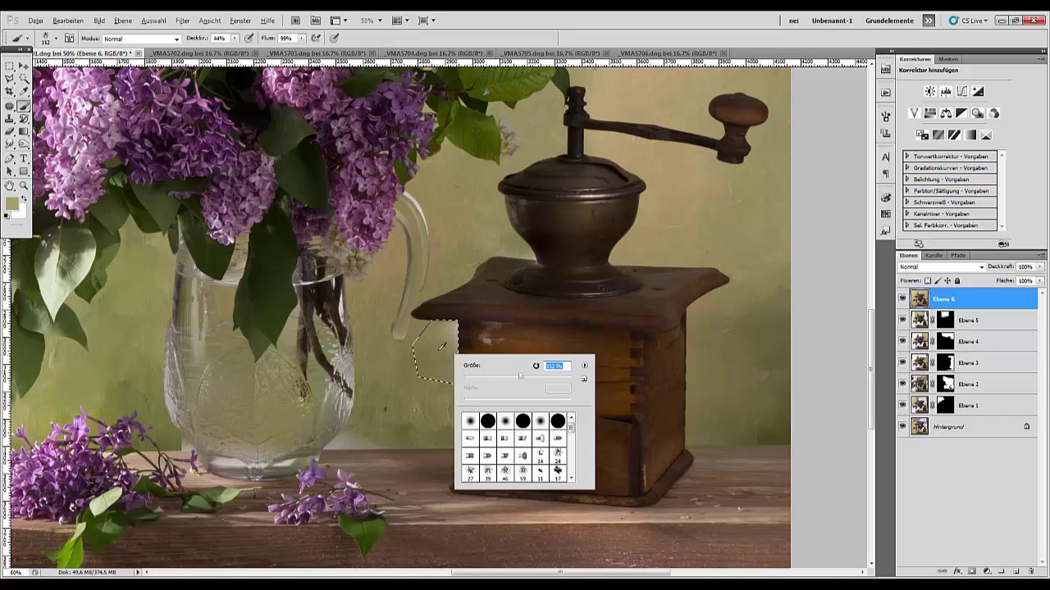
key(Return)
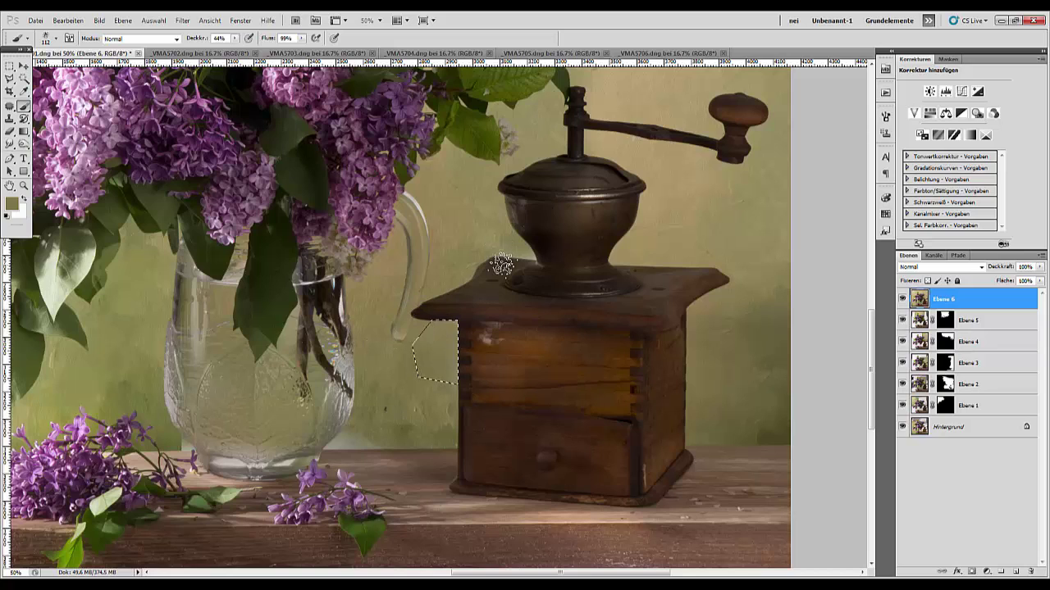
key(ctrl+d)
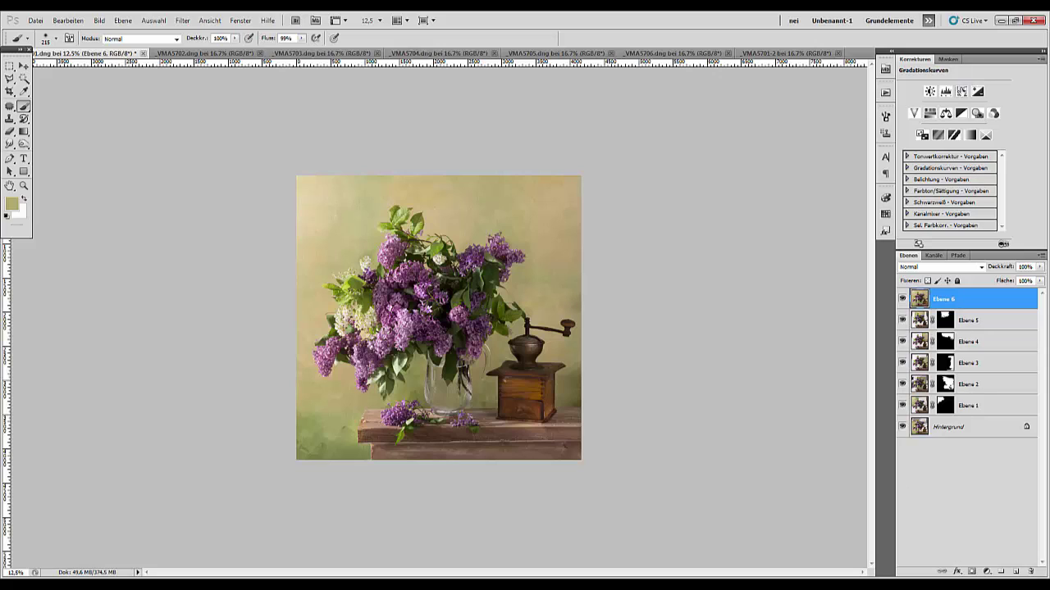
Add a Levels adjustment clipped to Ebene 6, with midtones at 0.69 and output white at 215.
mouse_move(981, 310)
mouse_down()
mouse_move(982, 355)
mouse_move(967, 302)
mouse_up()
click(945, 92)
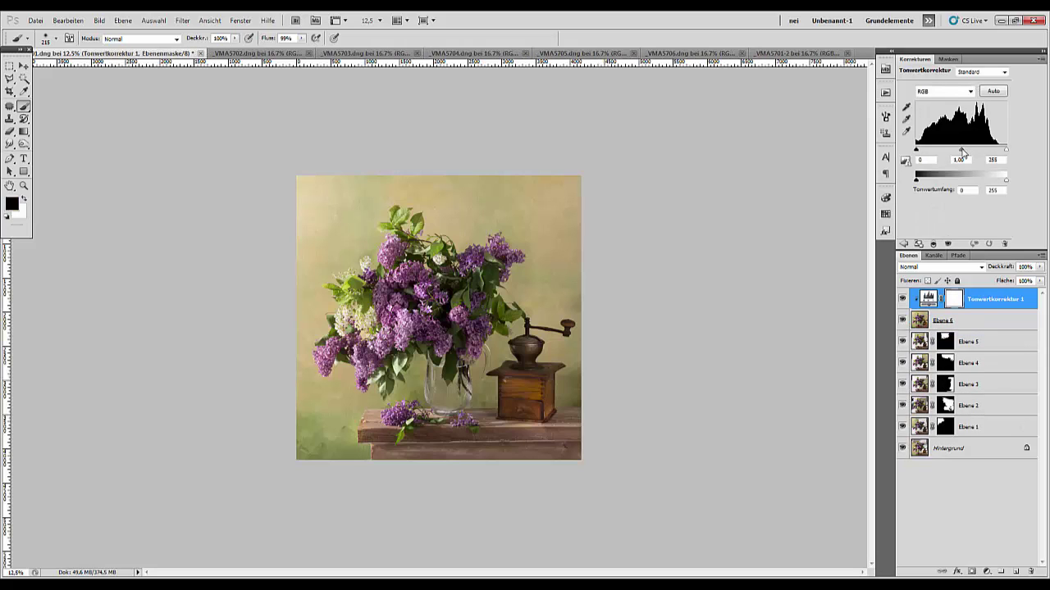
drag(962, 153, 993, 183)
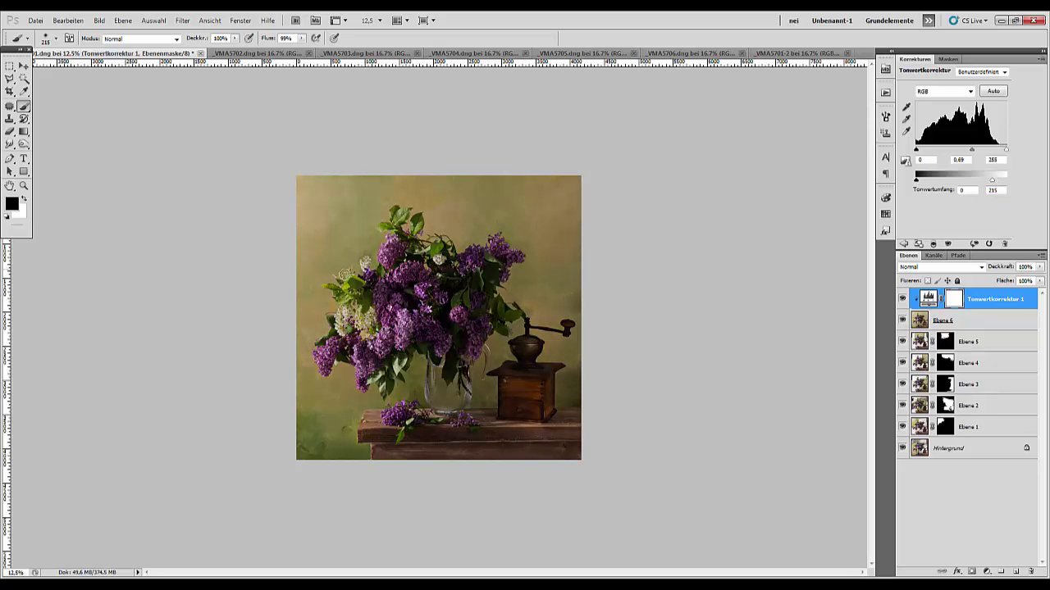
Draw black-to-transparent linear gradients on the Levels mask, limiting the darkening to the lower-right part of the photo.
click(24, 172)
right_click(24, 173)
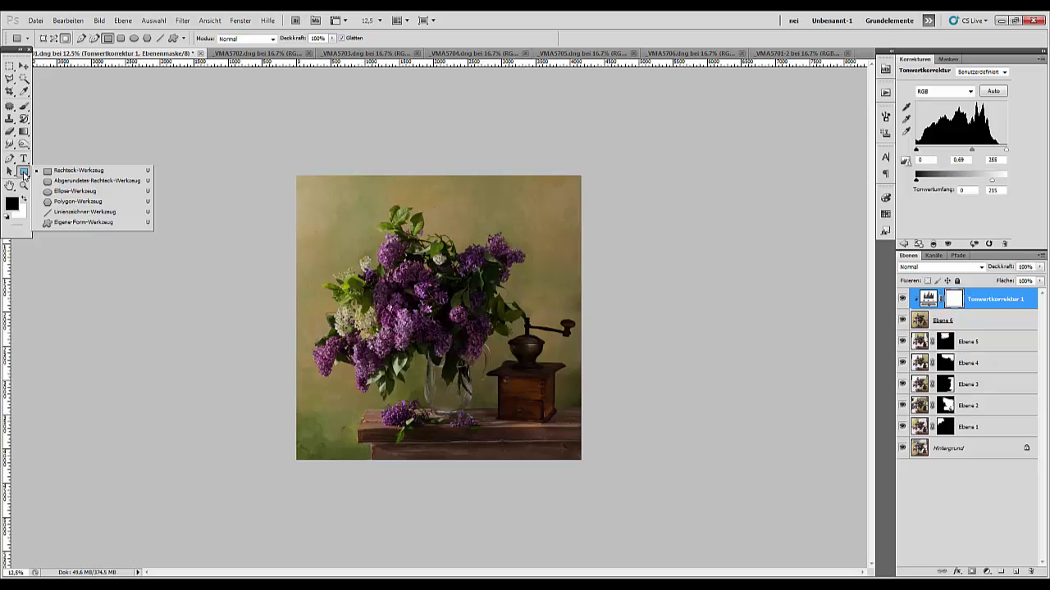
click(23, 131)
right_click(24, 131)
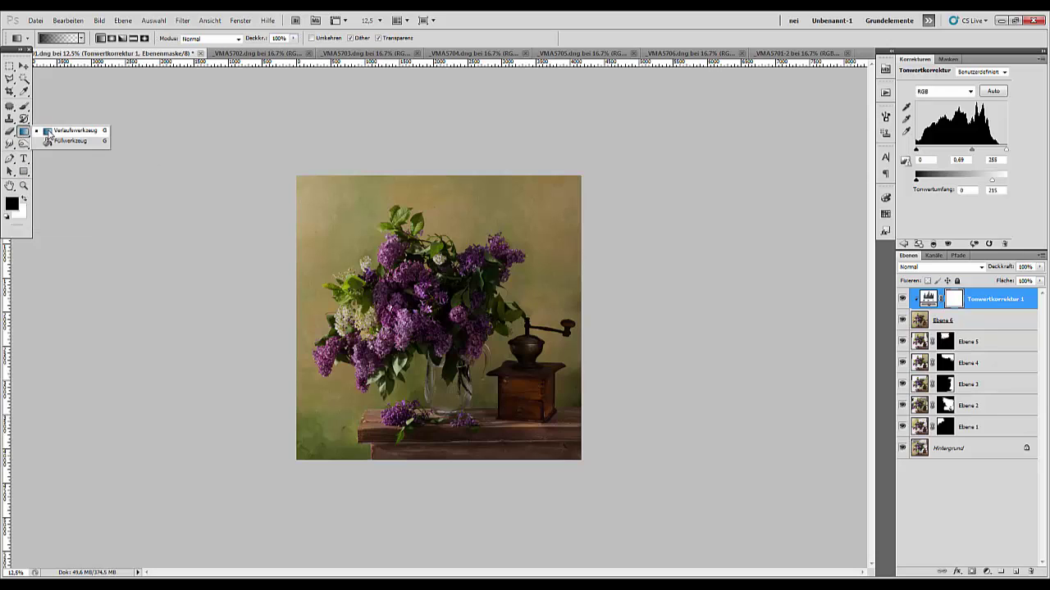
click(51, 131)
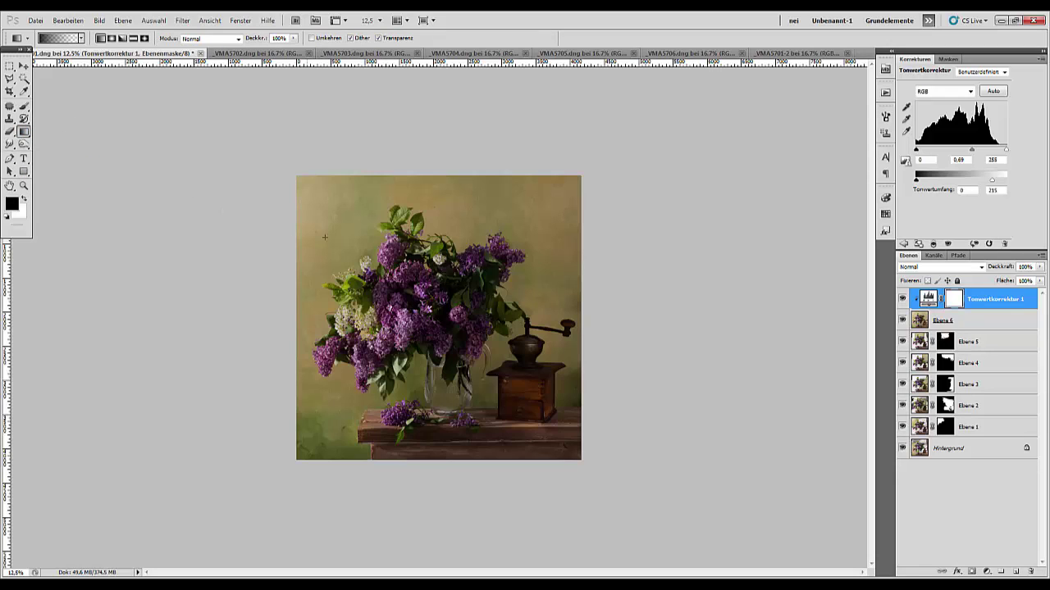
drag(337, 224, 546, 397)
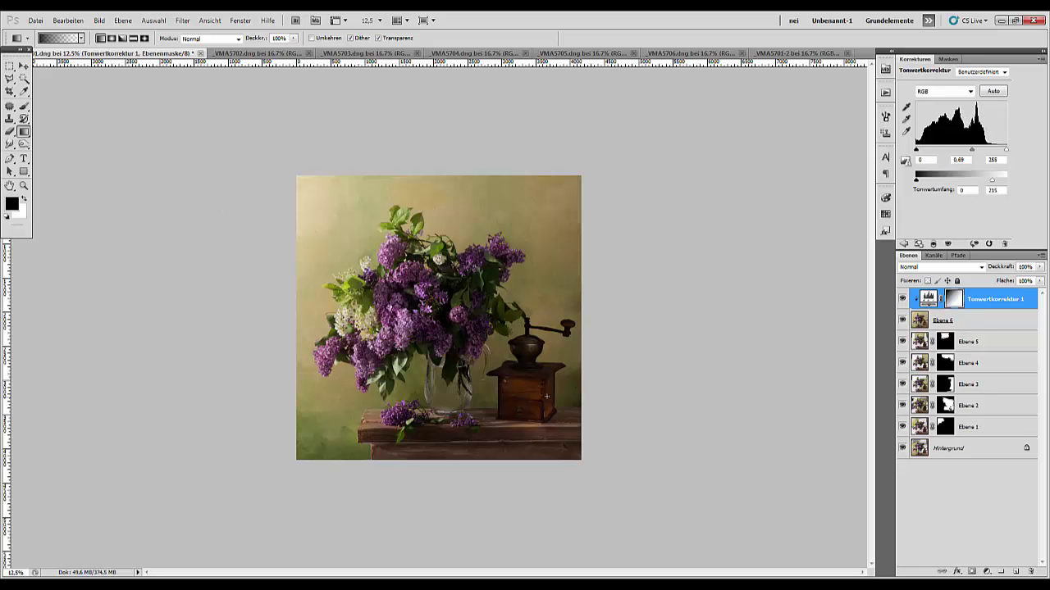
drag(387, 281, 509, 373)
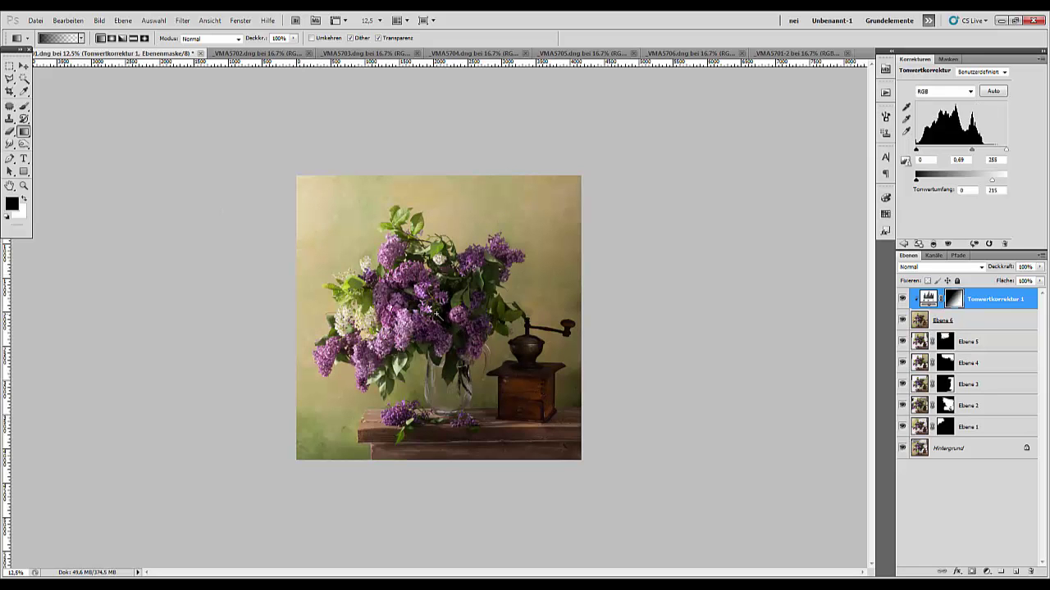
drag(438, 315, 617, 447)
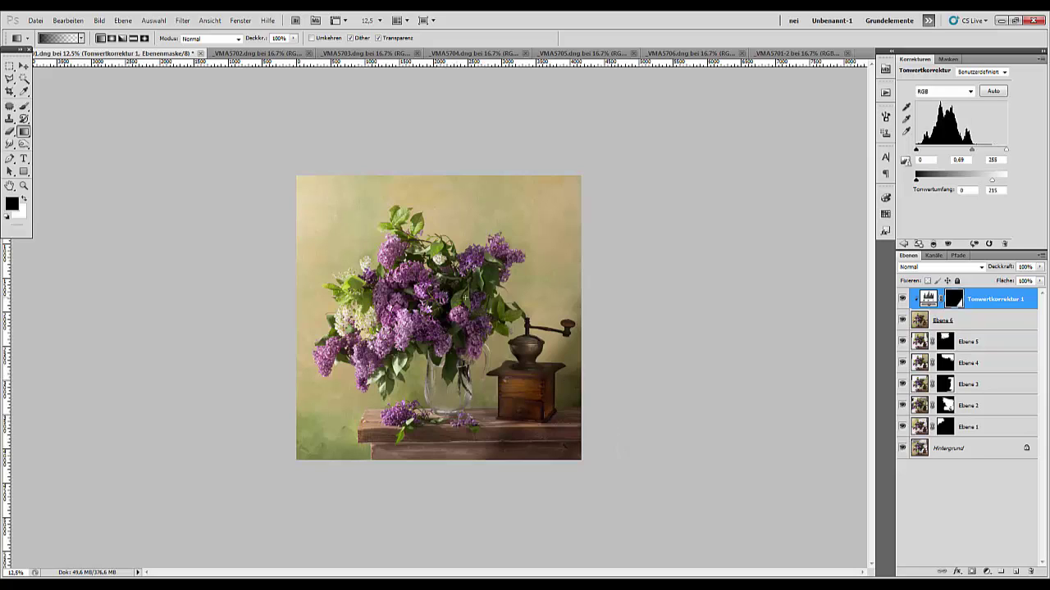
drag(460, 270, 547, 324)
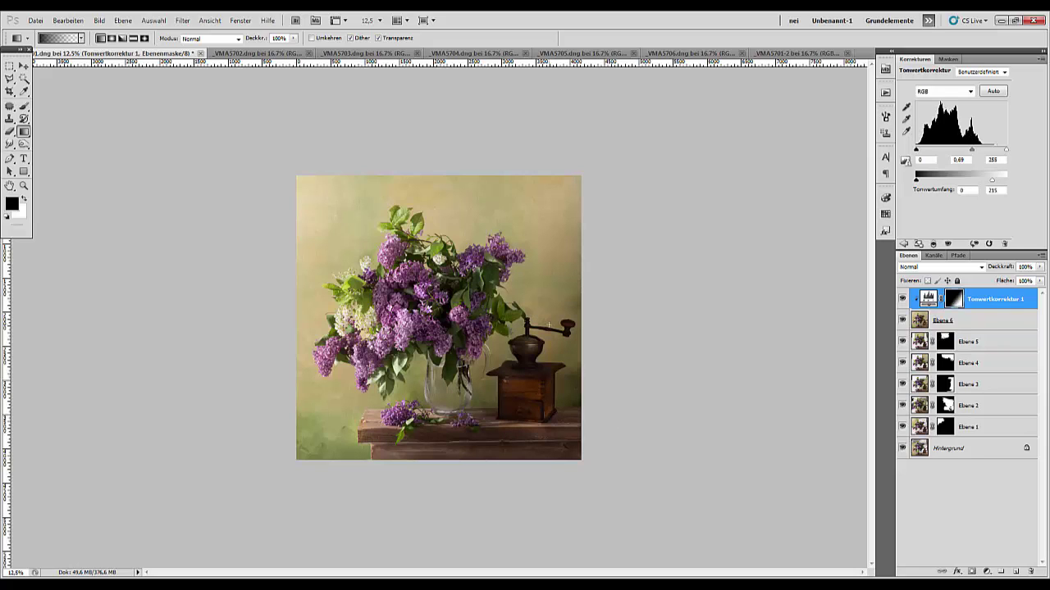
Paint black on the Levels mask over the grinder and the wooden ledge, and switch the foreground colour to white.
click(24, 106)
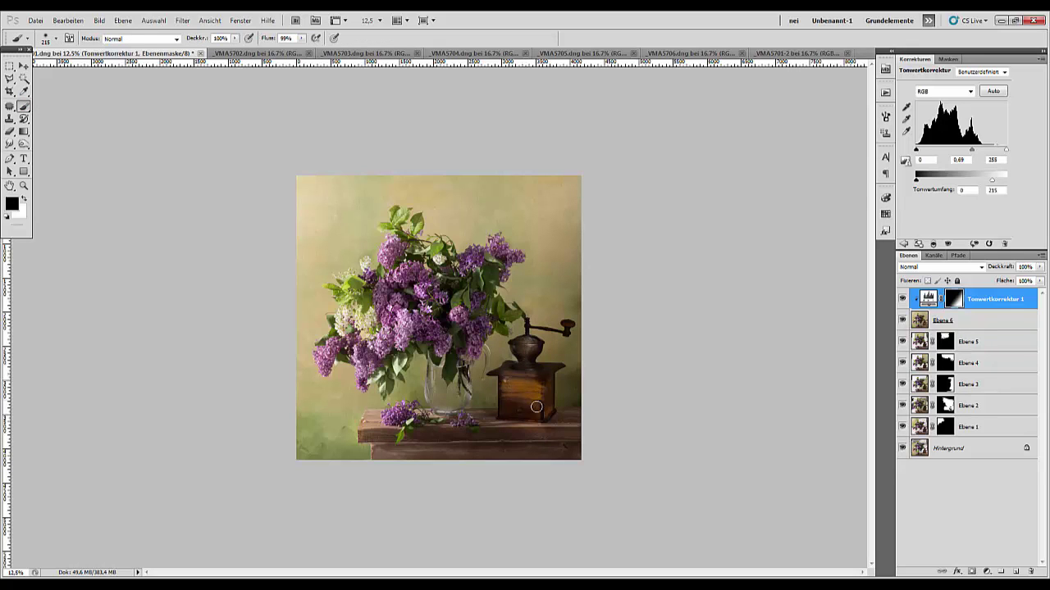
mouse_move(537, 407)
mouse_down()
mouse_move(512, 417)
mouse_move(502, 385)
mouse_move(535, 371)
mouse_up()
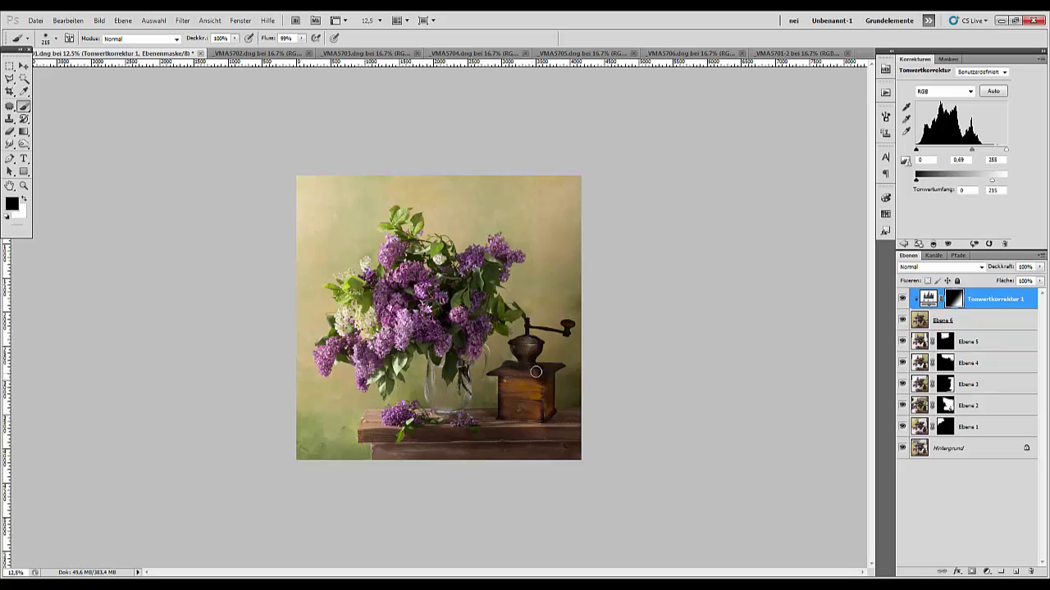
mouse_move(529, 421)
mouse_down()
mouse_move(486, 425)
mouse_move(478, 415)
mouse_up()
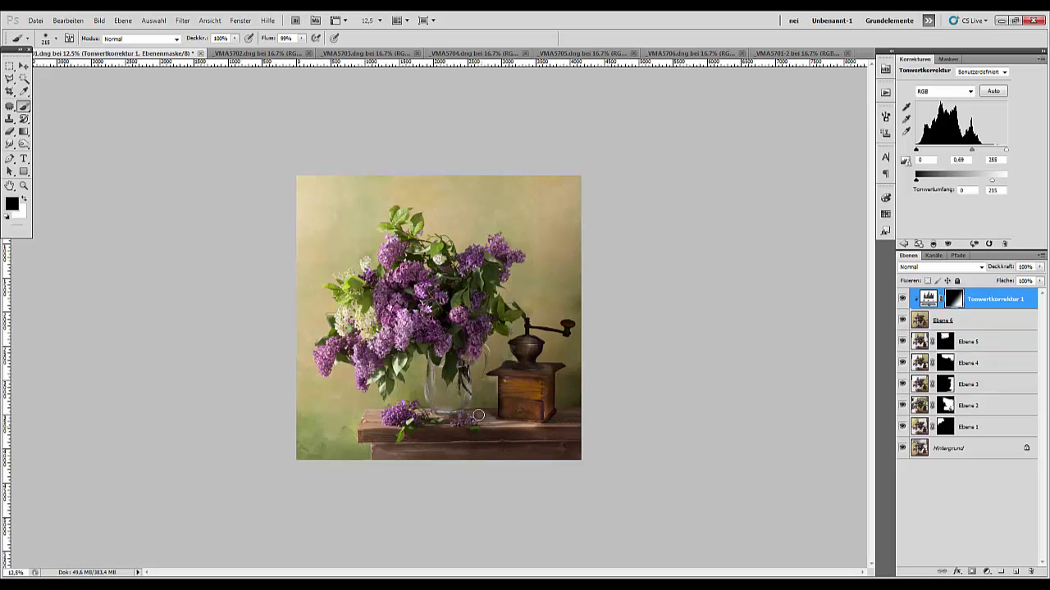
mouse_move(541, 427)
mouse_down()
mouse_move(566, 430)
mouse_move(391, 440)
mouse_move(455, 438)
mouse_up()
drag(624, 430, 379, 441)
click(23, 200)
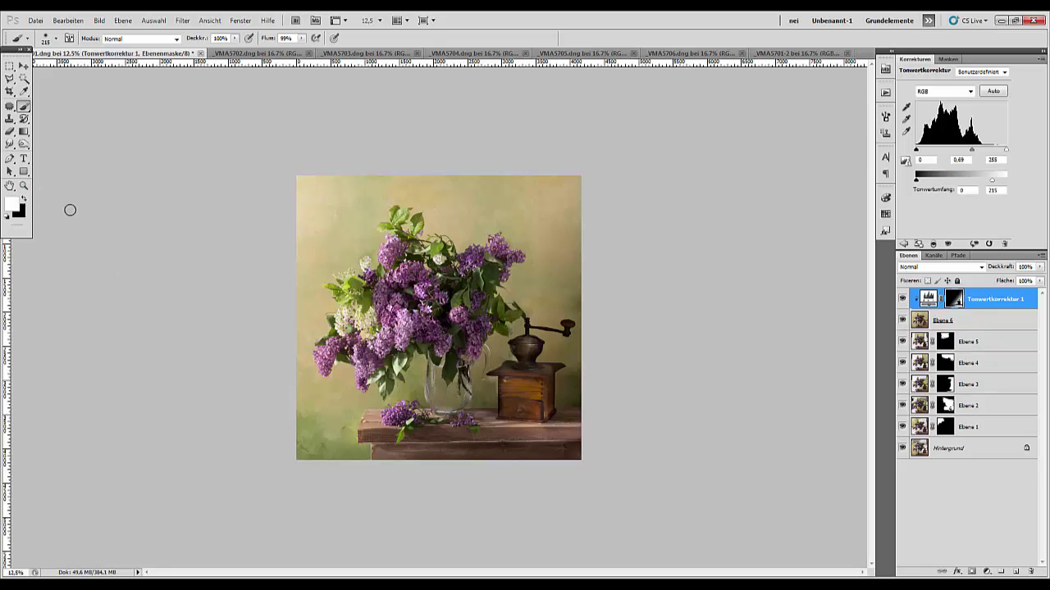
Replace the Levels adjustment above Ebene 6 with a fresh clipped one, with midtones at 0.70 and output white at 198.
mouse_move(512, 358)
mouse_down()
mouse_move(488, 369)
mouse_move(505, 328)
mouse_up()
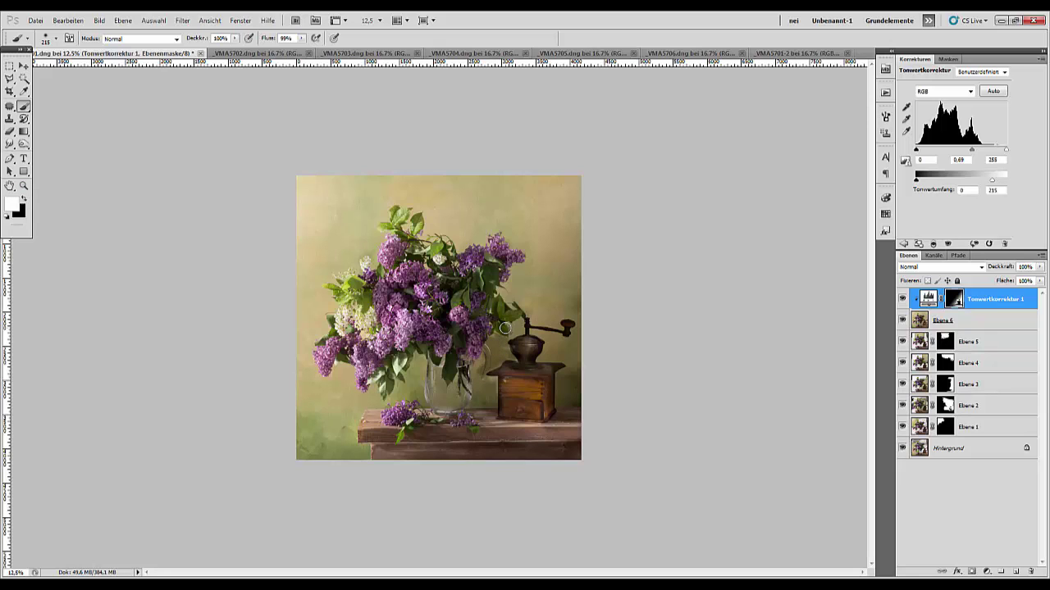
drag(1000, 306, 1030, 571)
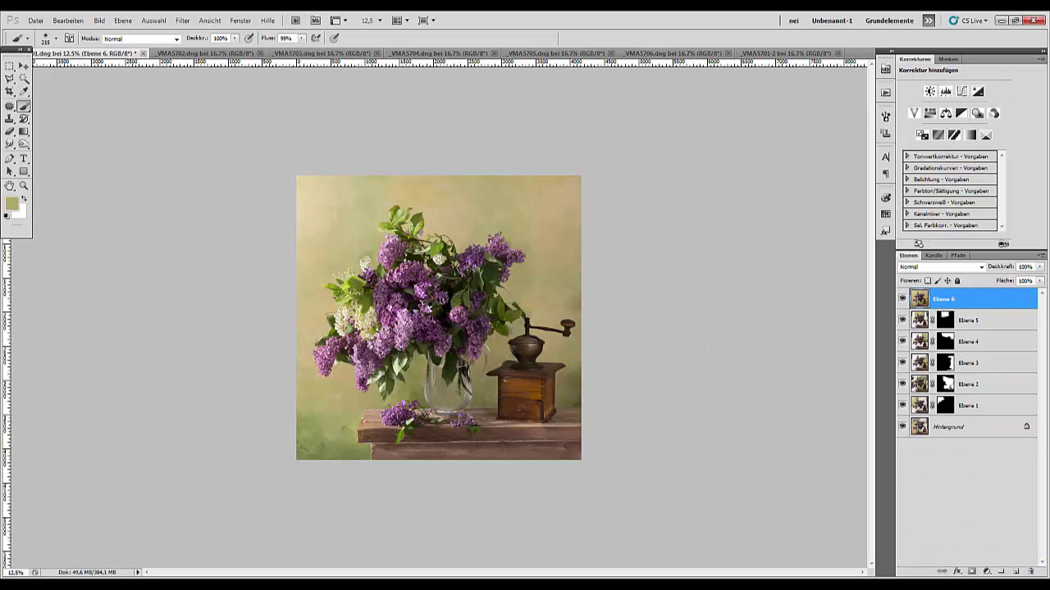
click(948, 93)
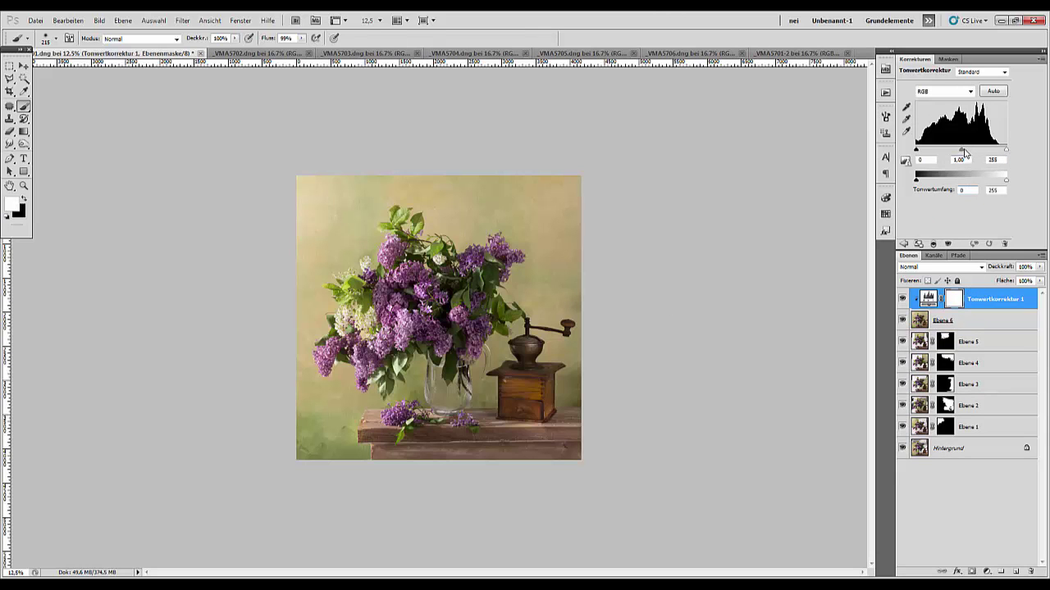
drag(962, 153, 989, 181)
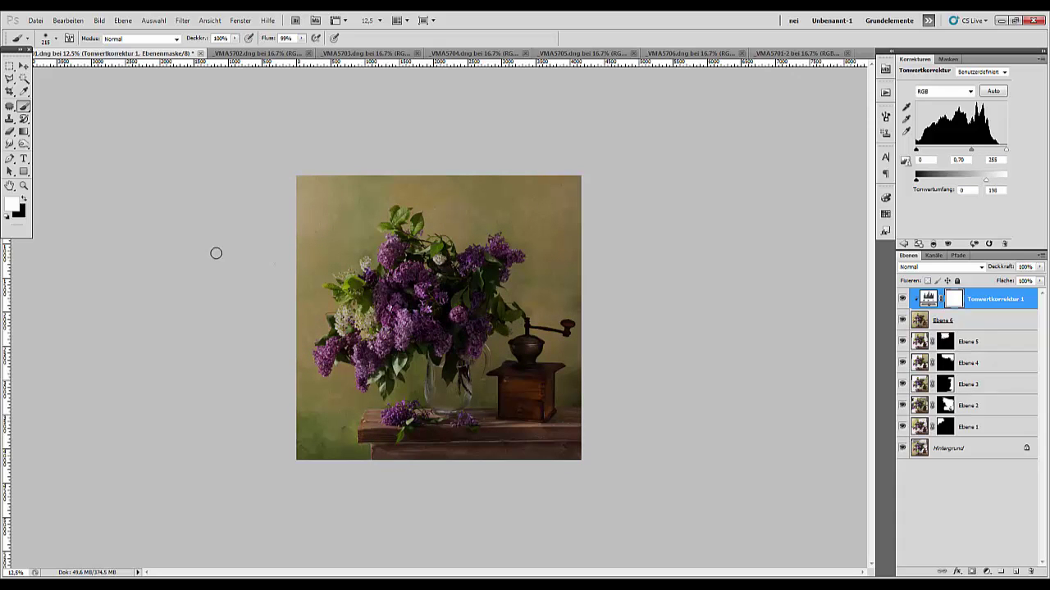
Draw black-to-transparent reflected gradients on the Levels mask to restore brightness in a diagonal band from the upper-left corner across the bouquet.
click(23, 199)
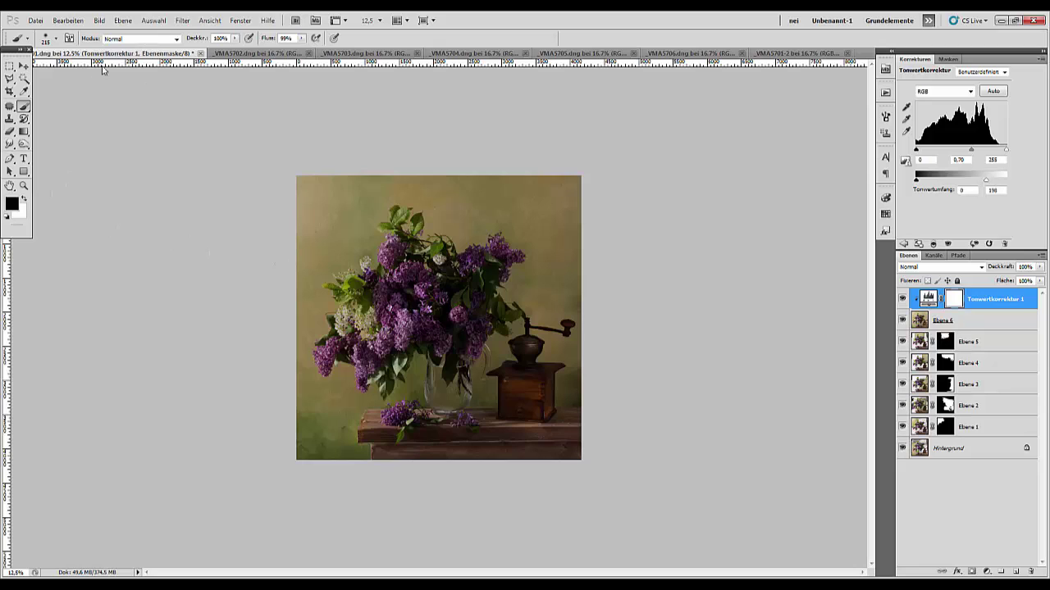
click(23, 131)
click(133, 38)
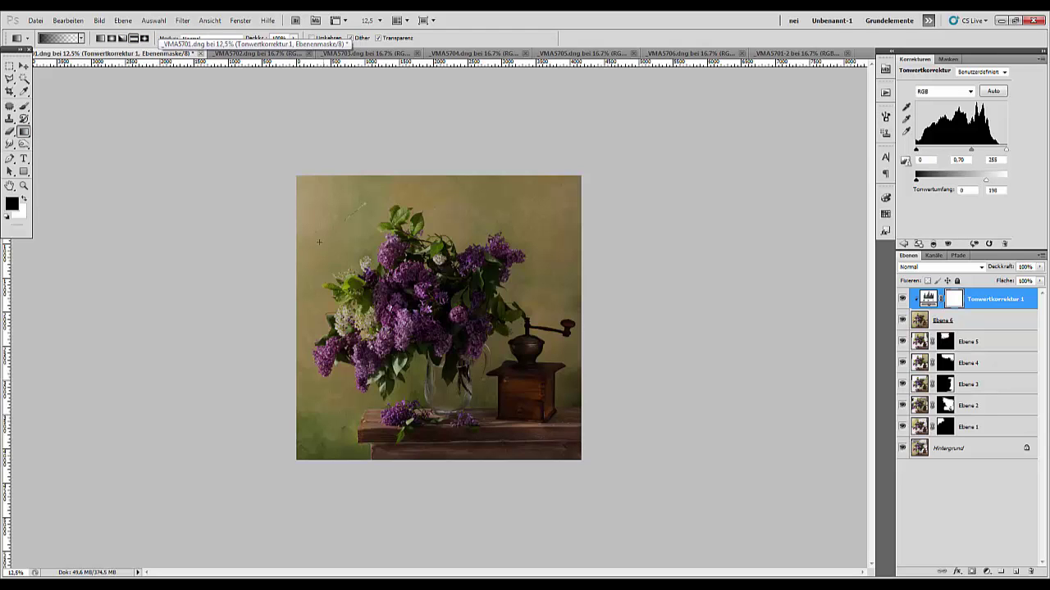
drag(319, 242, 284, 286)
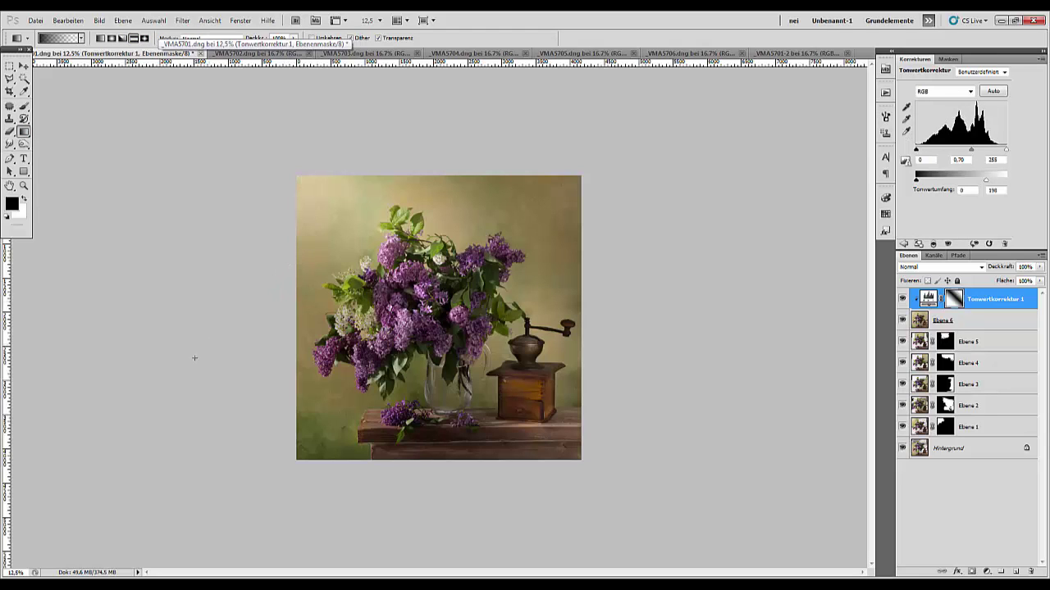
drag(194, 357, 328, 379)
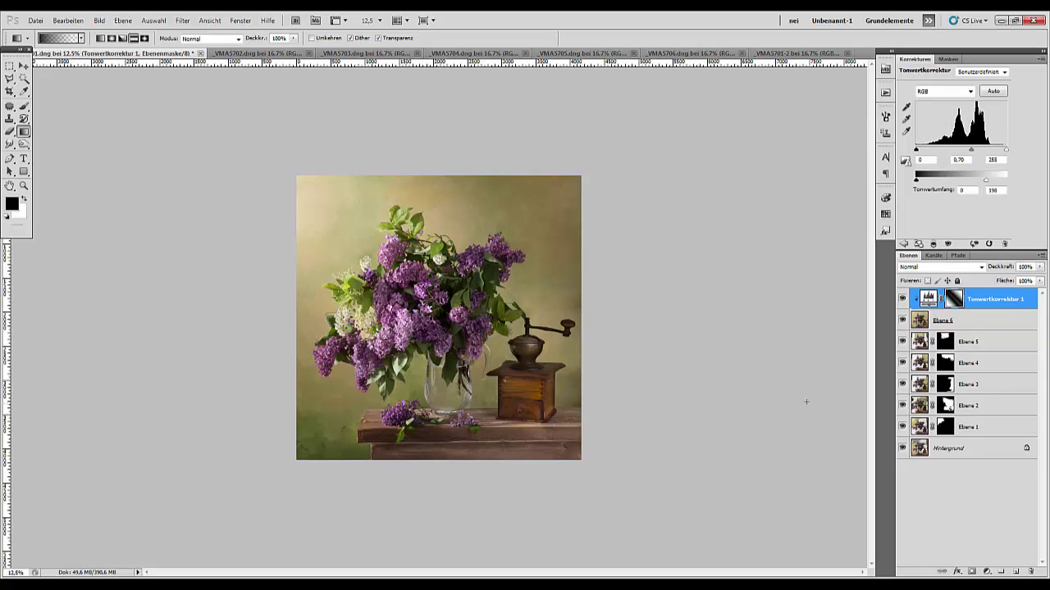
Stamp all visible layers into a new merged layer above the first Levels adjustment.
key(ctrl+minus)
key(ctrl+minus)
key(ctrl+minus)
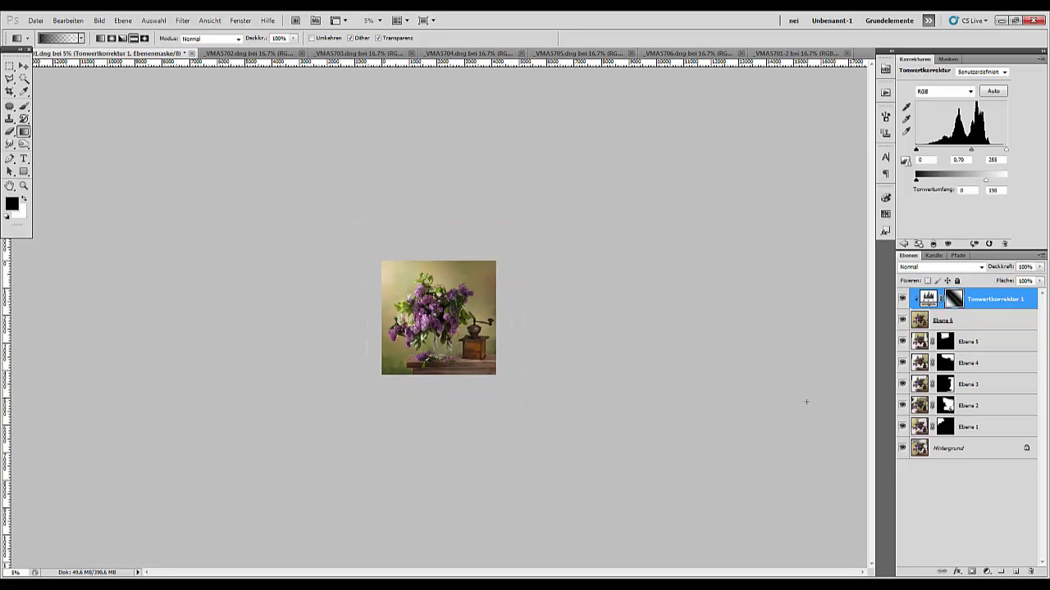
key(ctrl+plus)
key(ctrl+plus)
key(ctrl+plus)
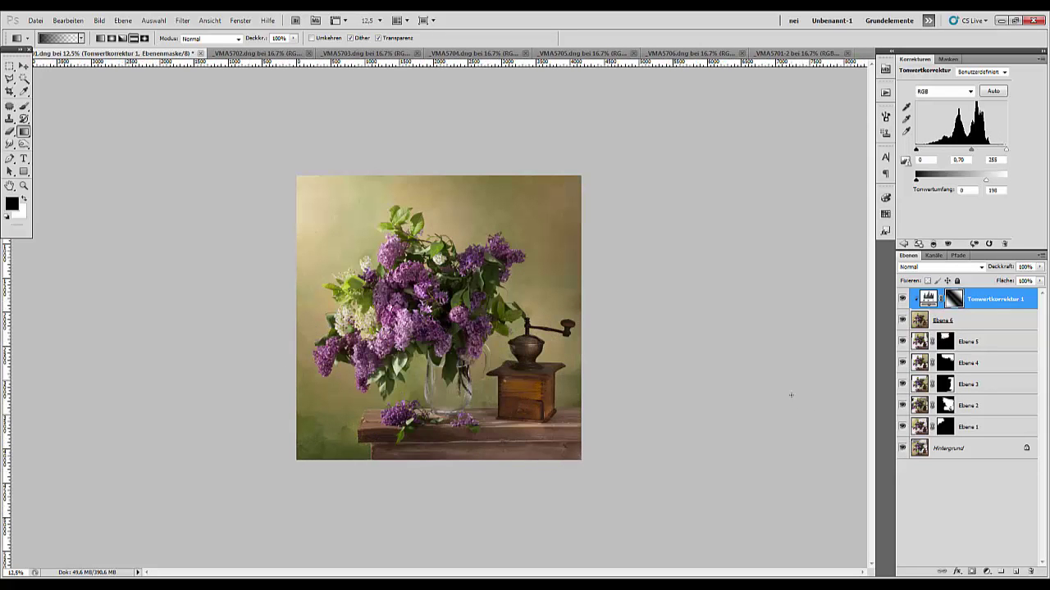
click(1002, 303)
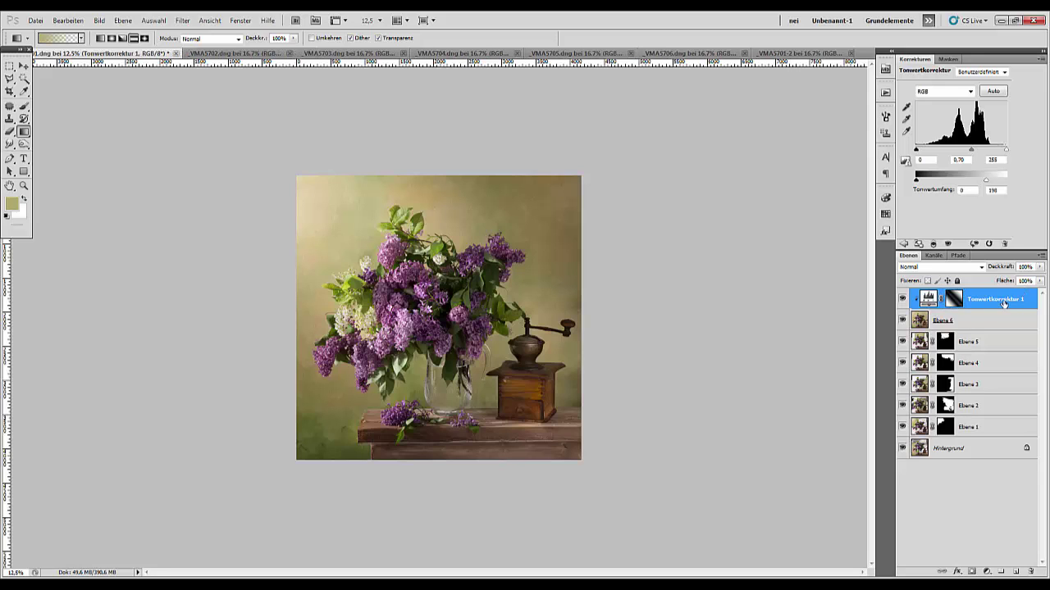
key(ctrl+shift+alt+e)
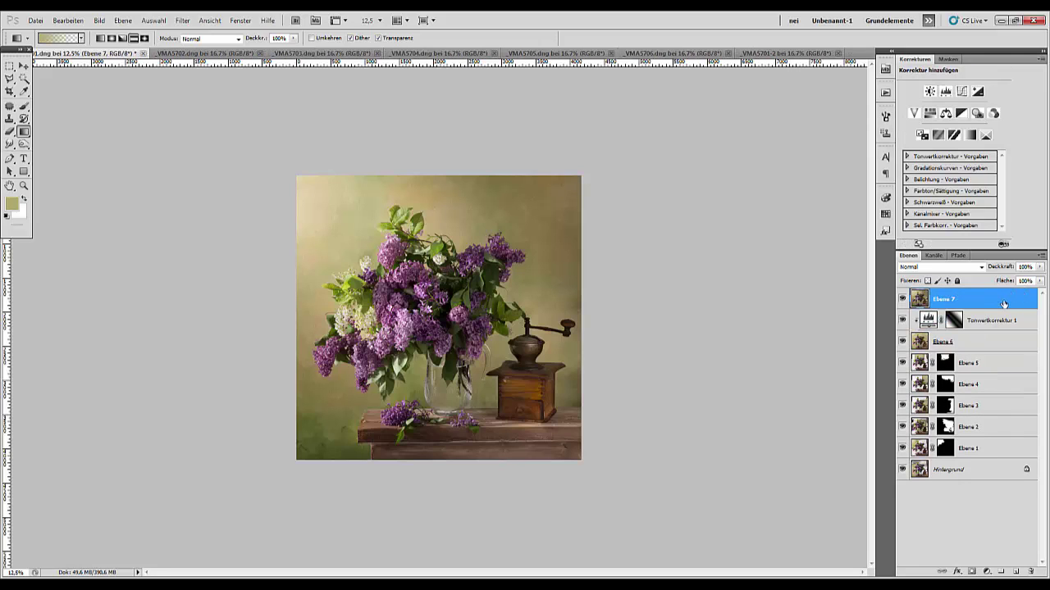
Add a Levels adjustment clipped to Ebene 7, with midtones at 1.12 and input white at 202, and invert its mask to black.
click(945, 91)
mouse_move(1008, 154)
mouse_down()
mouse_move(952, 153)
mouse_move(989, 152)
mouse_up()
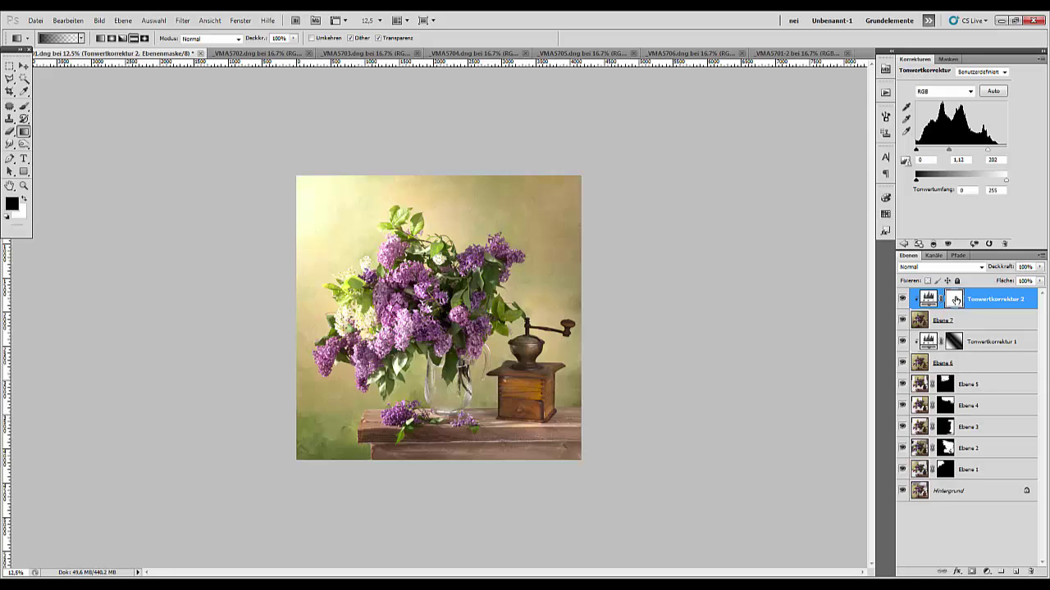
key(ctrl+i)
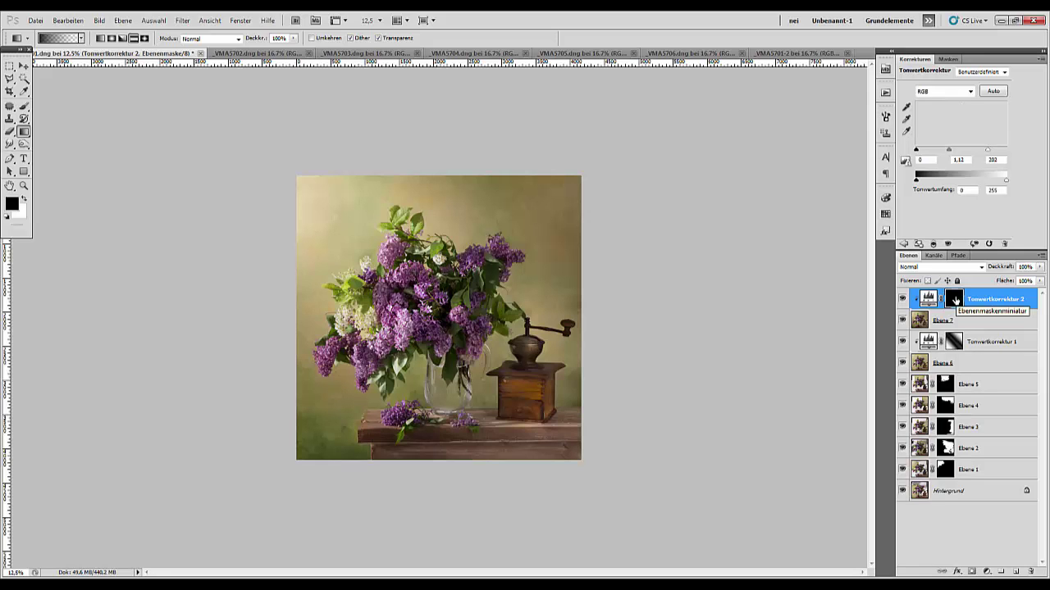
Draw white-to-transparent radial gradients on the black Levels mask to brighten parts of the lilac bouquet.
click(24, 107)
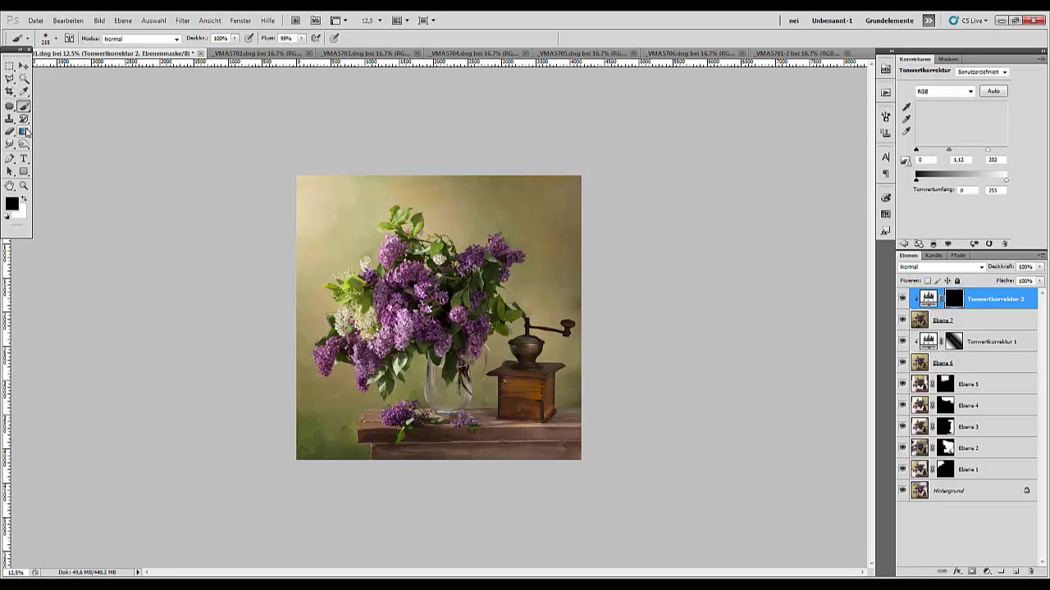
click(24, 131)
click(112, 38)
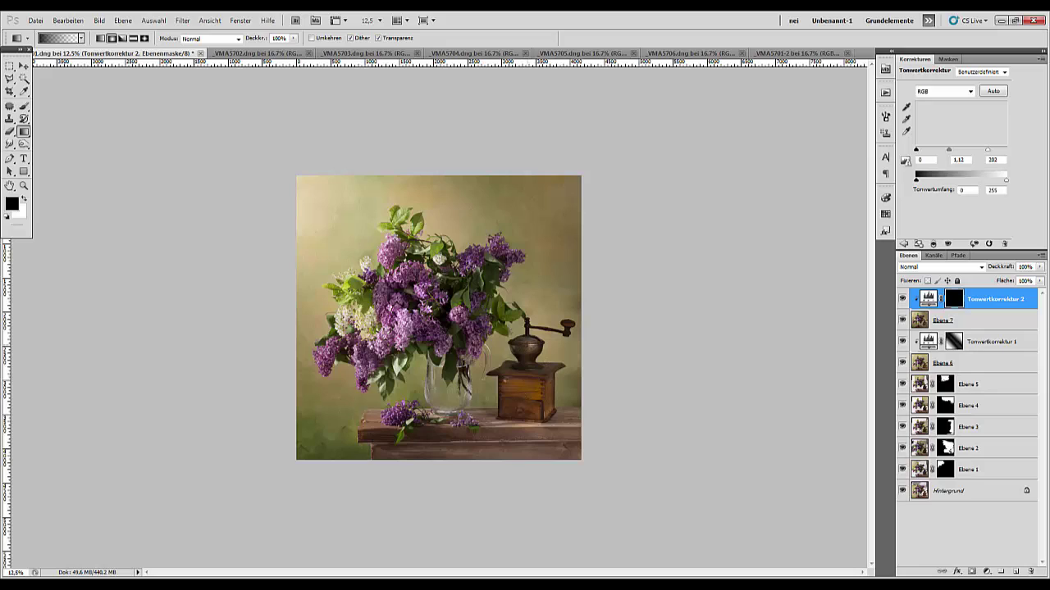
click(24, 200)
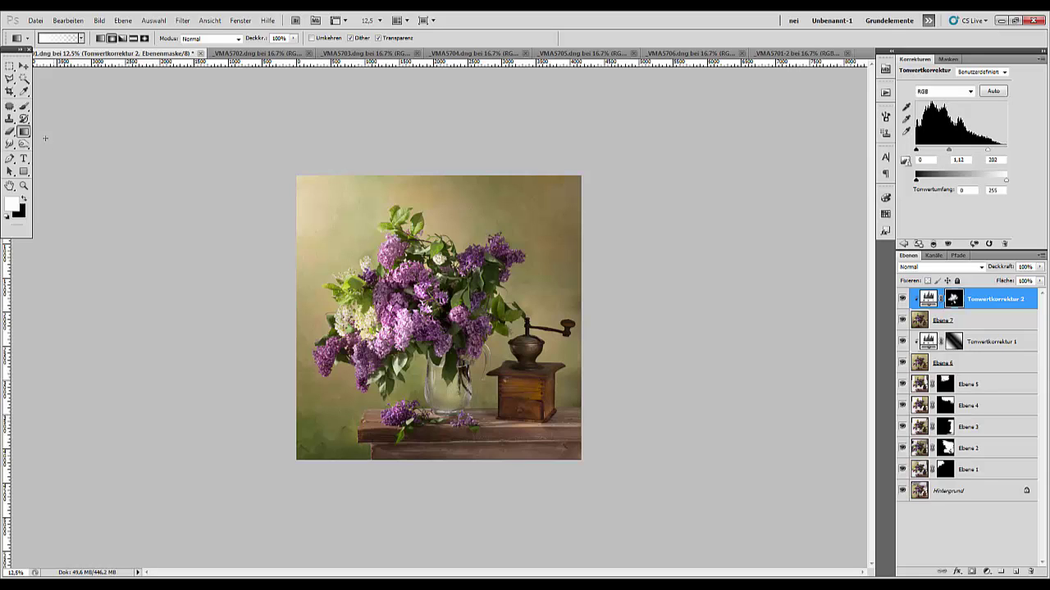
Paint white on the second Levels mask over the coffee grinder with a soft brush at 102 px and 0% hardness.
click(24, 107)
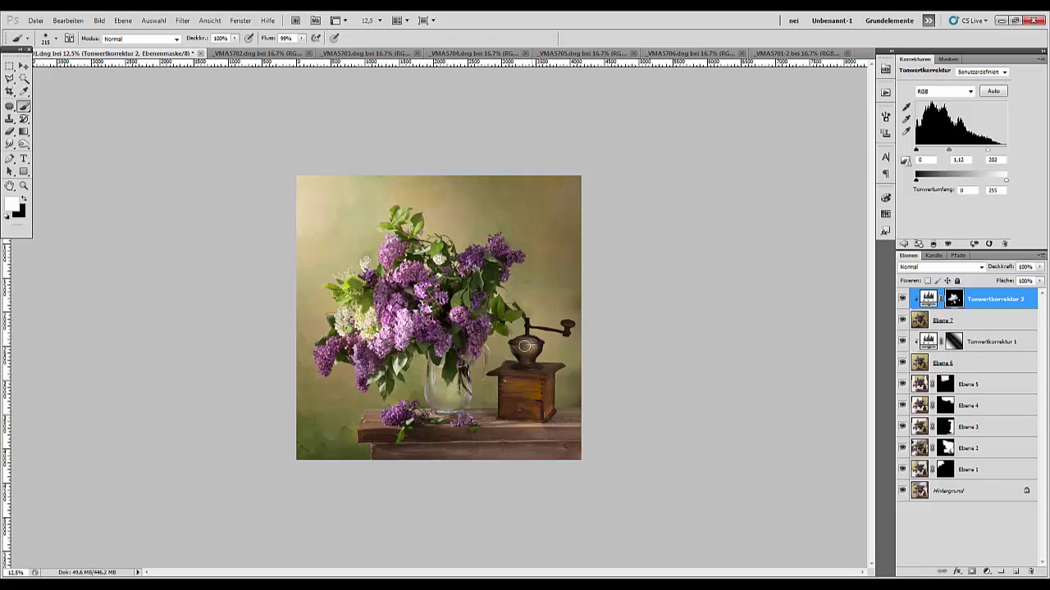
right_click(573, 364)
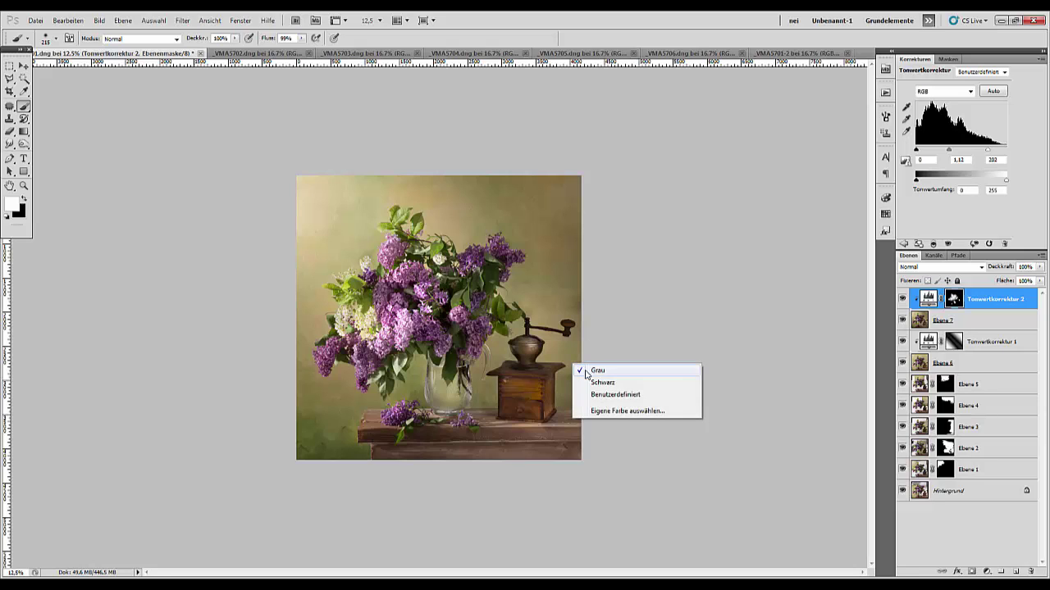
right_click(555, 344)
mouse_move(579, 377)
mouse_down()
mouse_move(597, 379)
mouse_move(577, 377)
mouse_up()
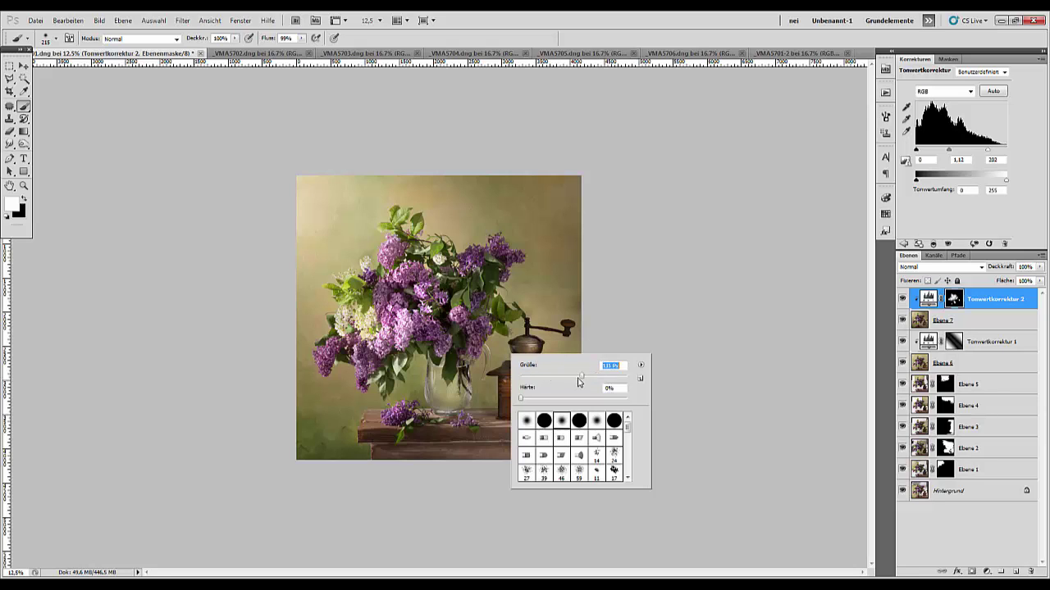
key(Return)
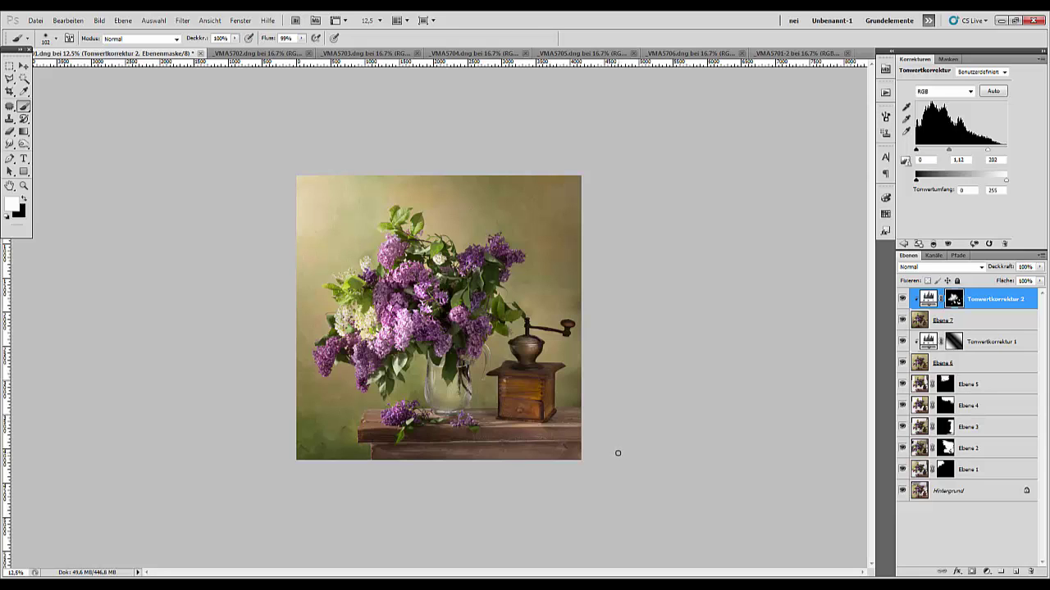
mouse_move(542, 398)
mouse_down()
mouse_move(540, 415)
mouse_move(538, 384)
mouse_move(504, 387)
mouse_move(548, 417)
mouse_up()
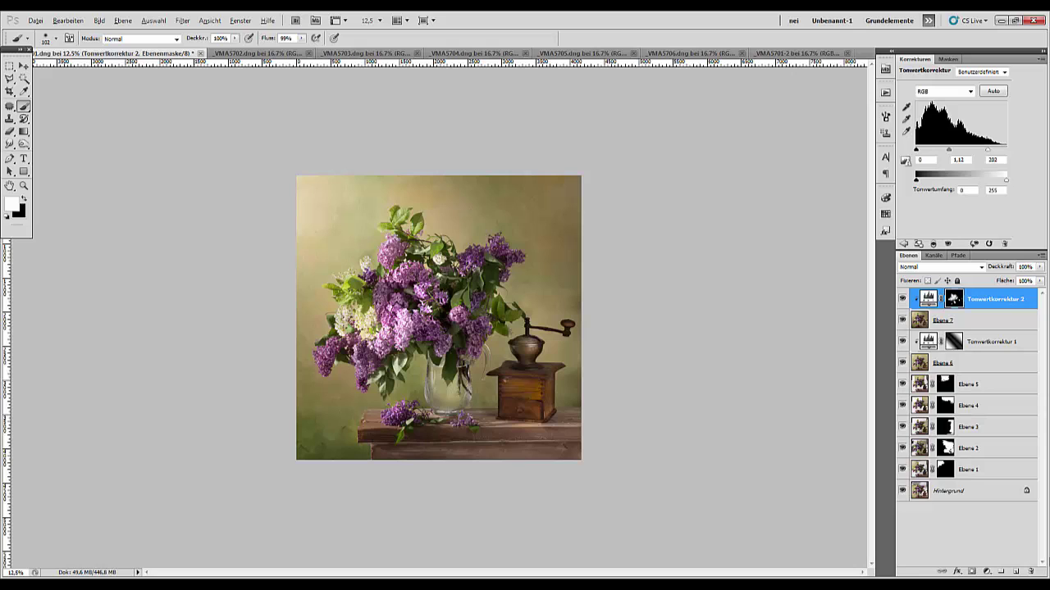
Stamp the visible image, including the second Levels adjustment, into another merged layer on top.
key(alt)
key(alt)
key(ctrl+minus)
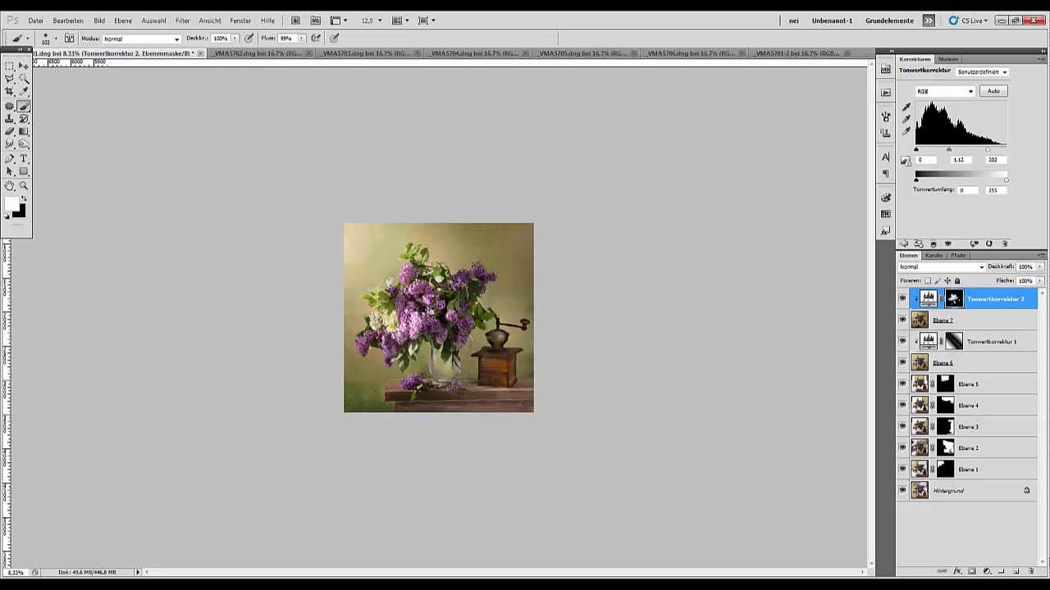
key(ctrl+minus)
key(ctrl+minus)
key(ctrl+plus)
key(ctrl+plus)
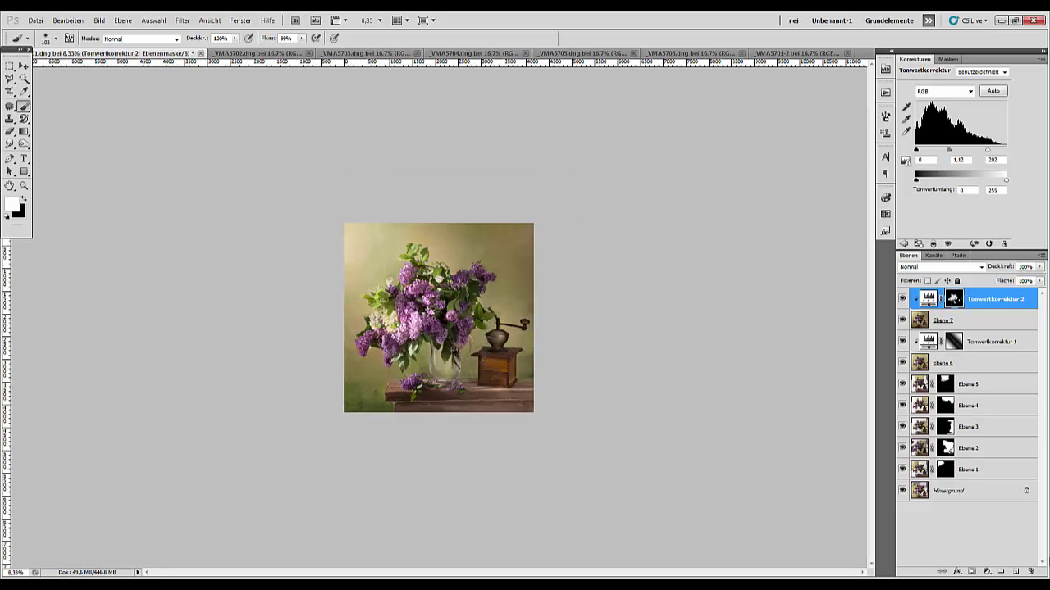
key(ctrl+alt+shift+e)
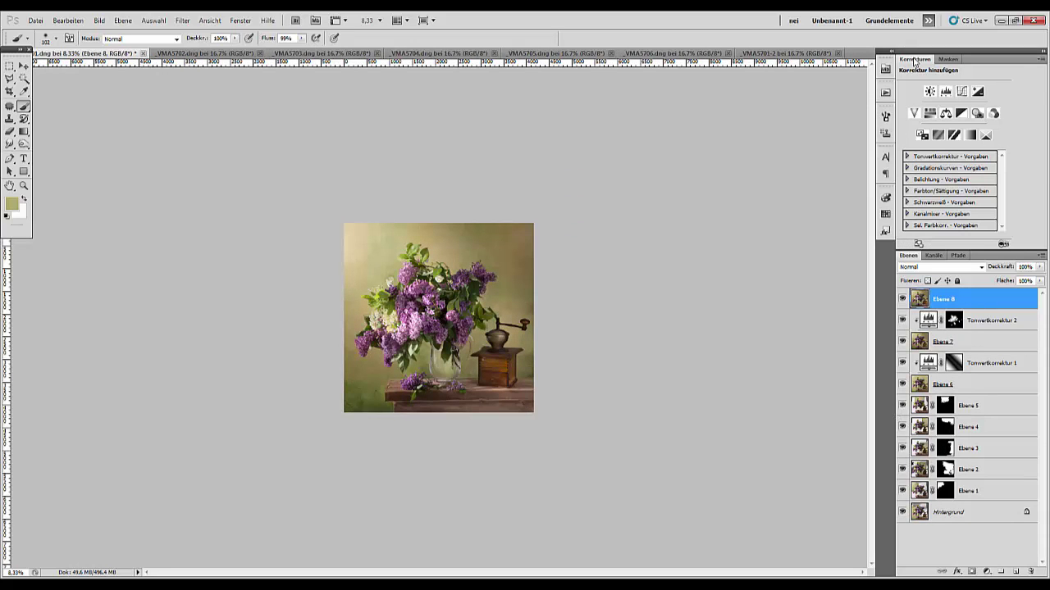
Add a Levels adjustment clipped to Ebene 8, with midtones at 1.11 and input white at 244.
click(945, 91)
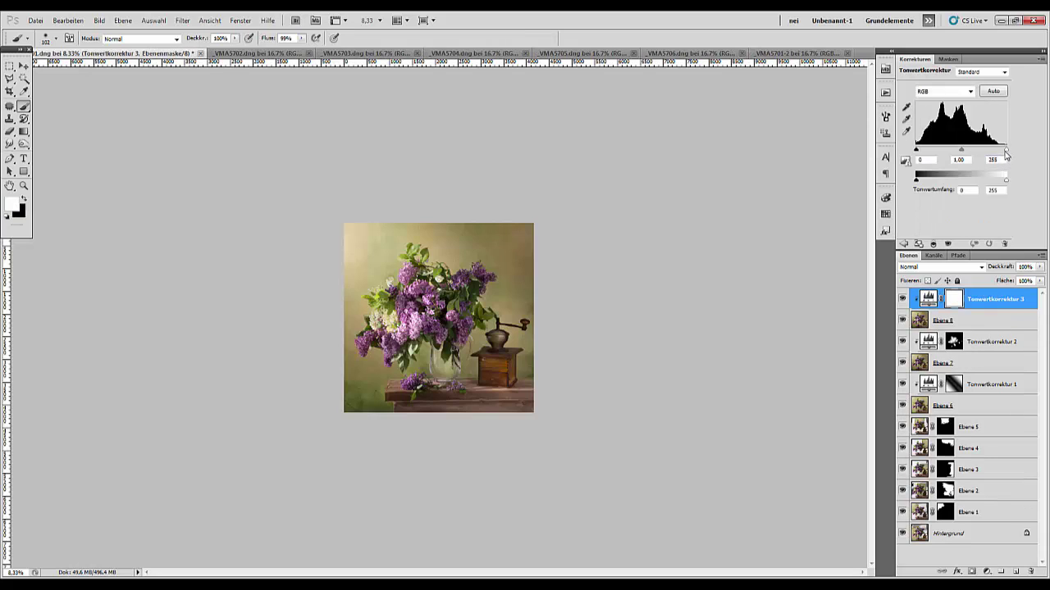
mouse_move(1006, 150)
mouse_down()
mouse_move(954, 152)
mouse_move(1003, 147)
mouse_up()
key(ctrl+plus)
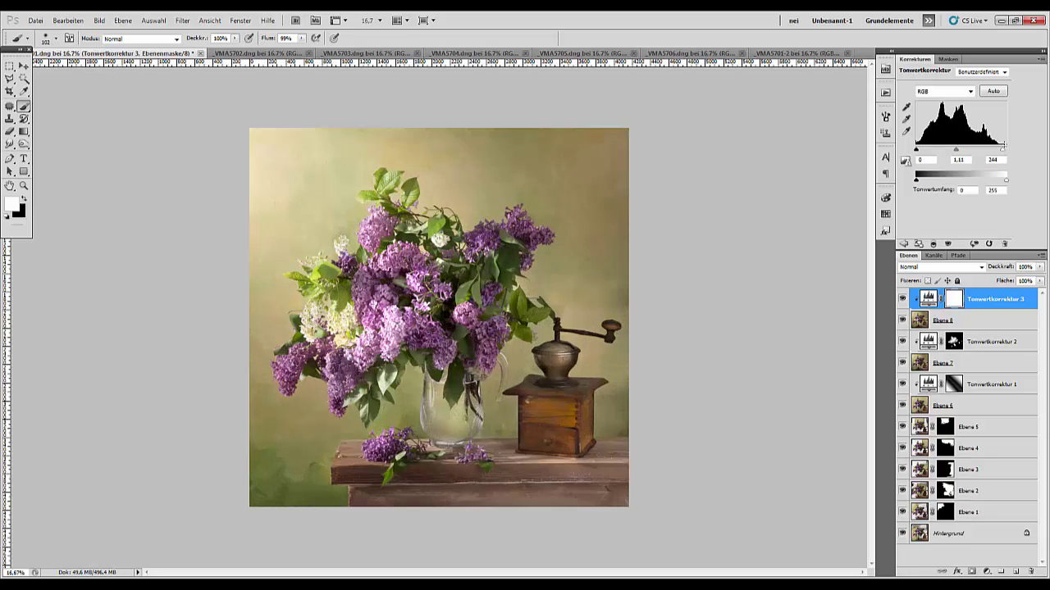
key(ctrl+plus)
key(ctrl+minus)
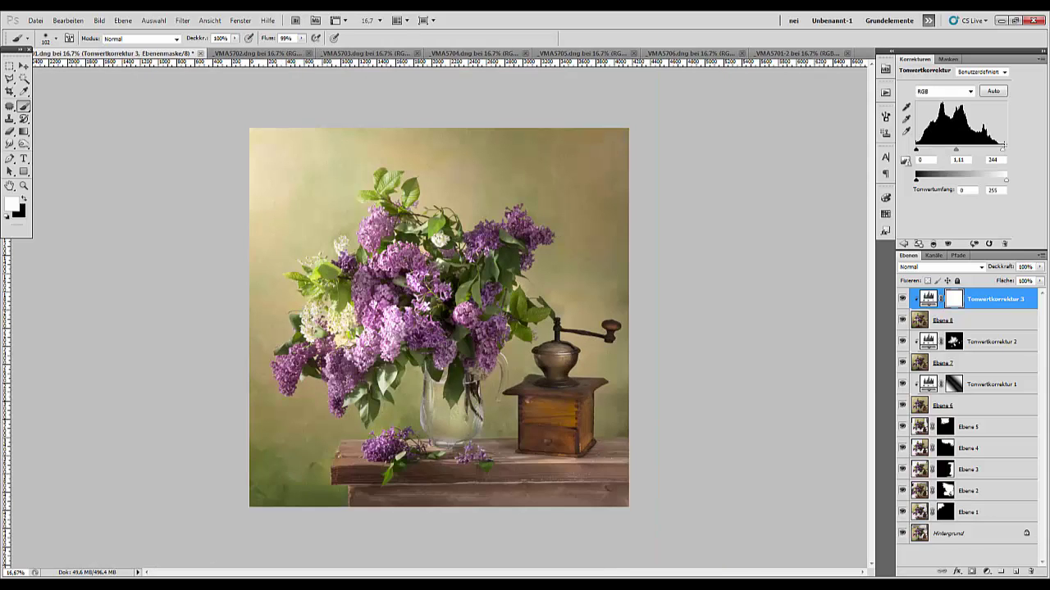